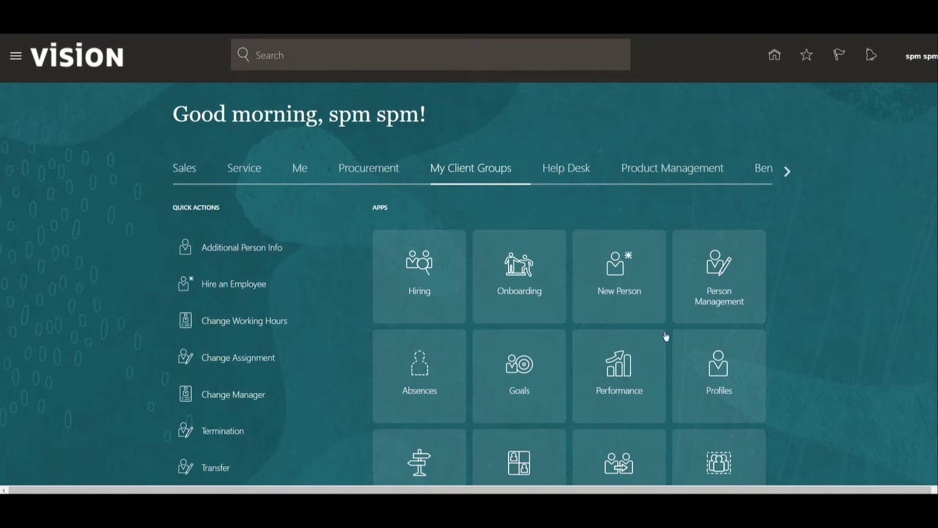
Open the Person Management tile from the My Client Groups home page.
click(719, 297)
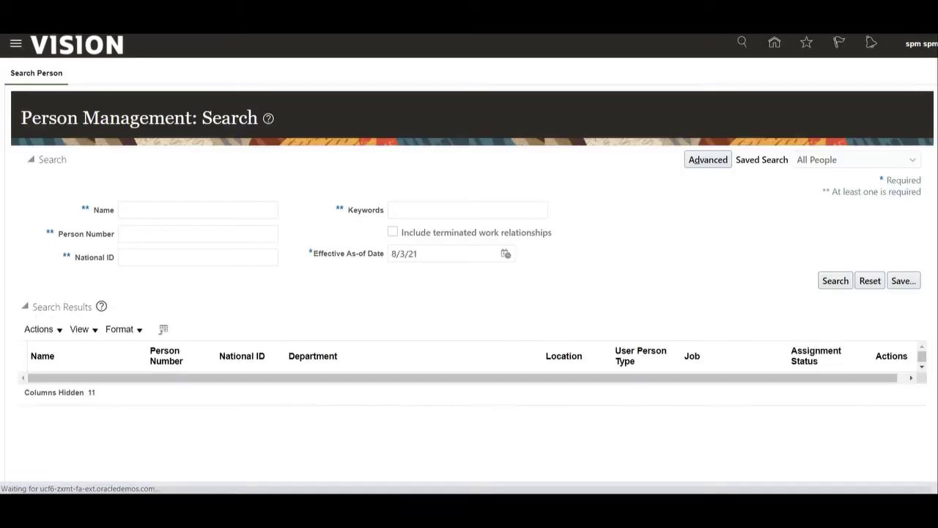
Search Person Management for the test employee by person number.
click(152, 233)
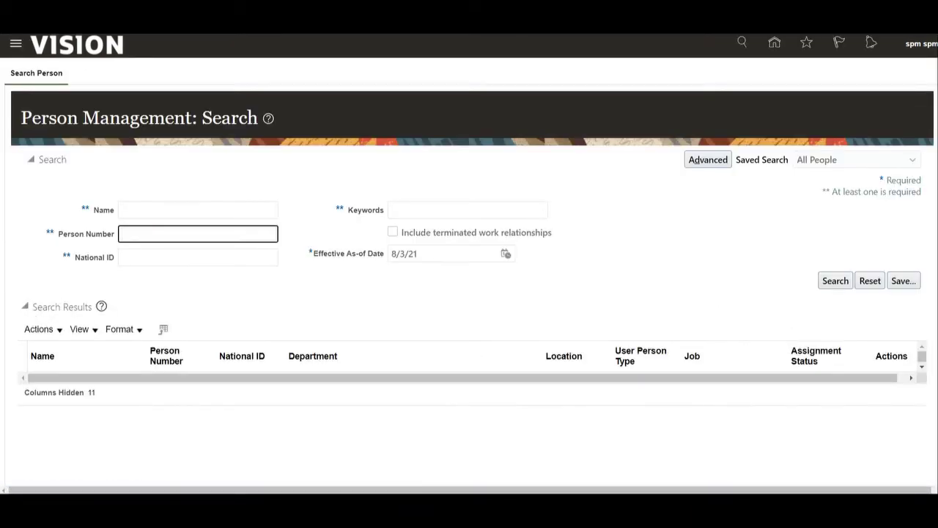
text(XXTEST1)
key(Return)
Open the employee's Talent Profile through Actions > Personal and Employment.
click(894, 383)
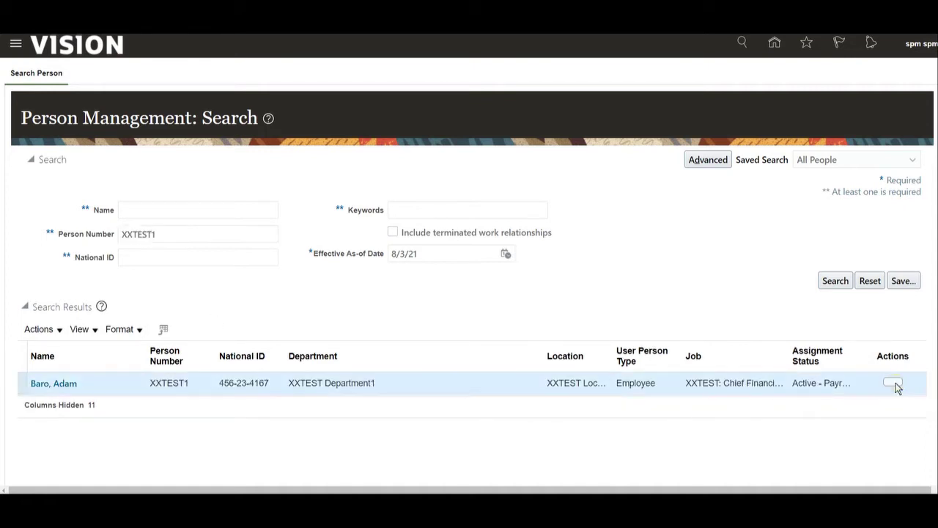
click(896, 384)
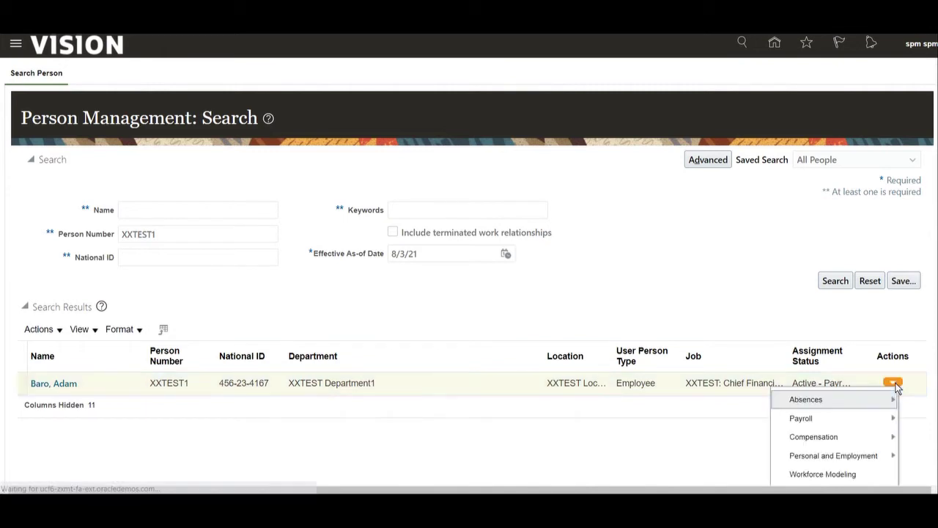
mouse_move(859, 464)
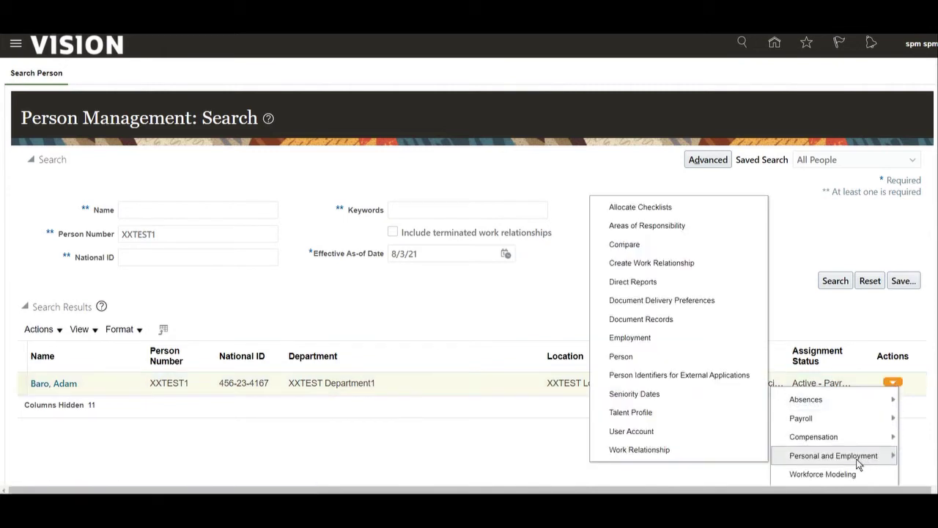
click(677, 412)
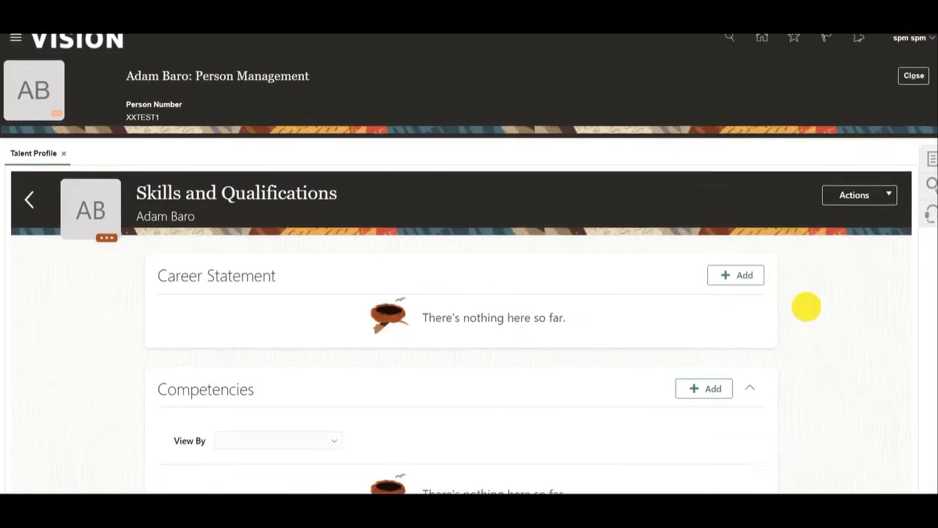
Expand Degrees, view the available degree list in a new row, then cancel it.
scroll(802, 311, down, 3)
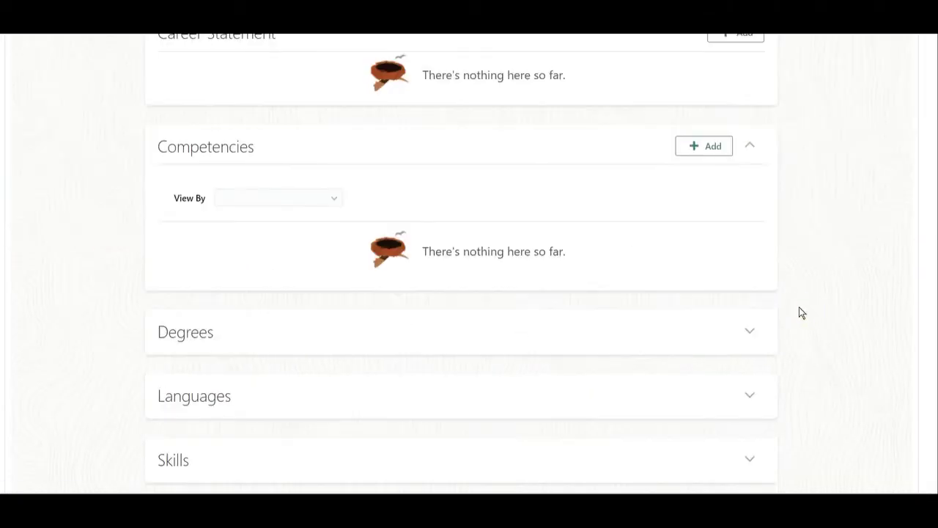
click(750, 332)
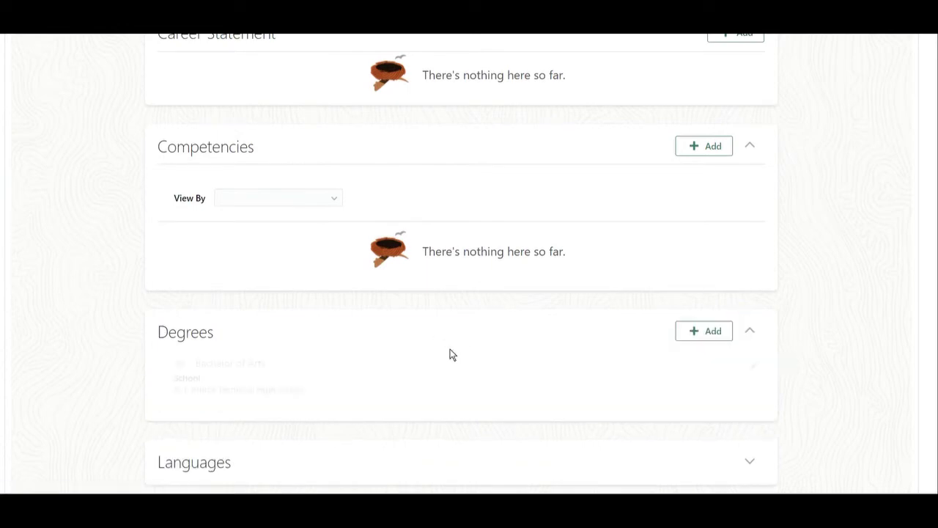
click(701, 332)
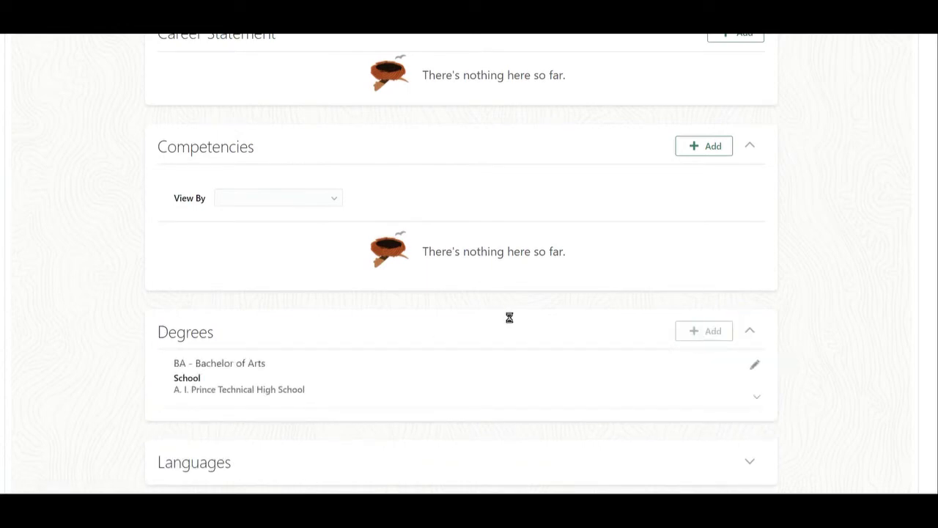
double_click(223, 206)
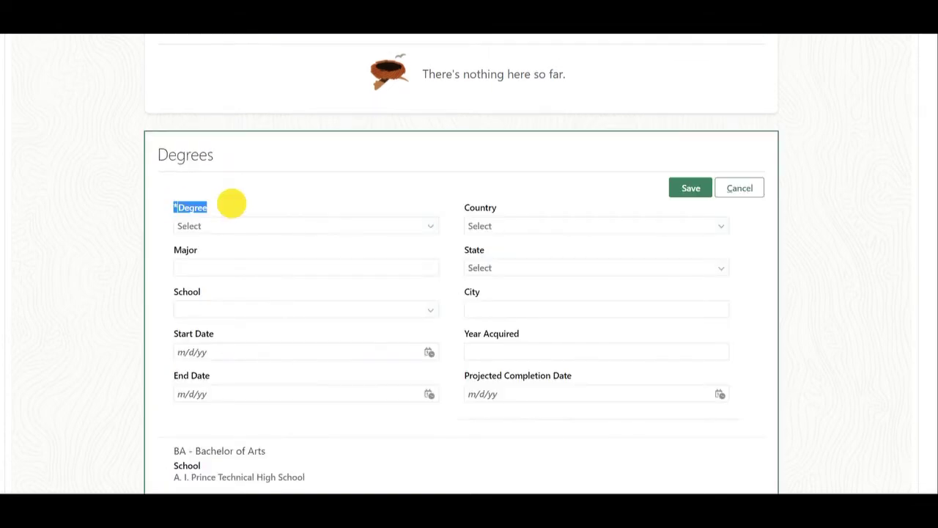
click(384, 224)
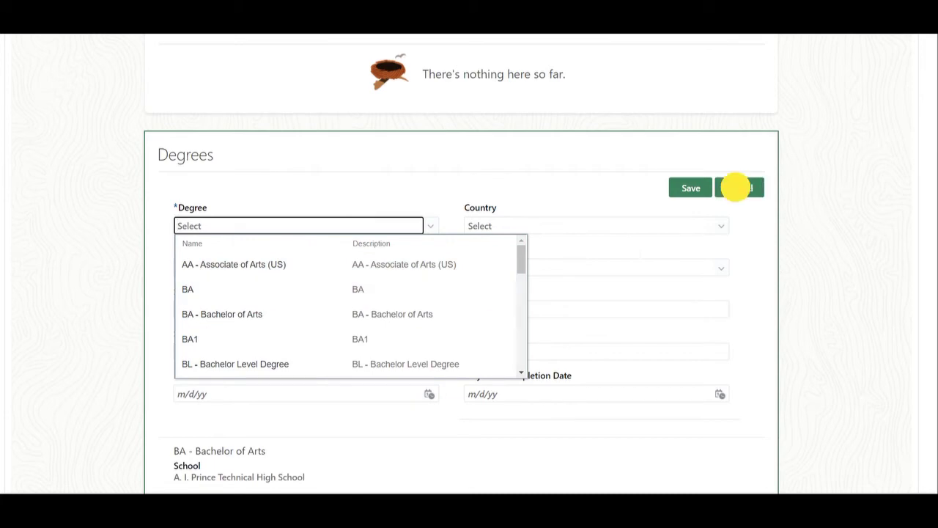
click(739, 188)
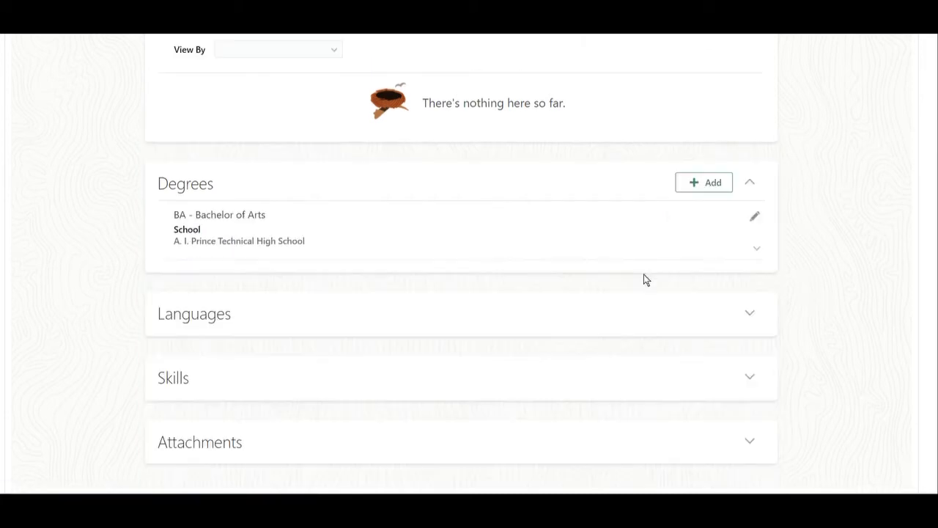
Expand Languages, view the available language list in a new row, then cancel it.
click(750, 313)
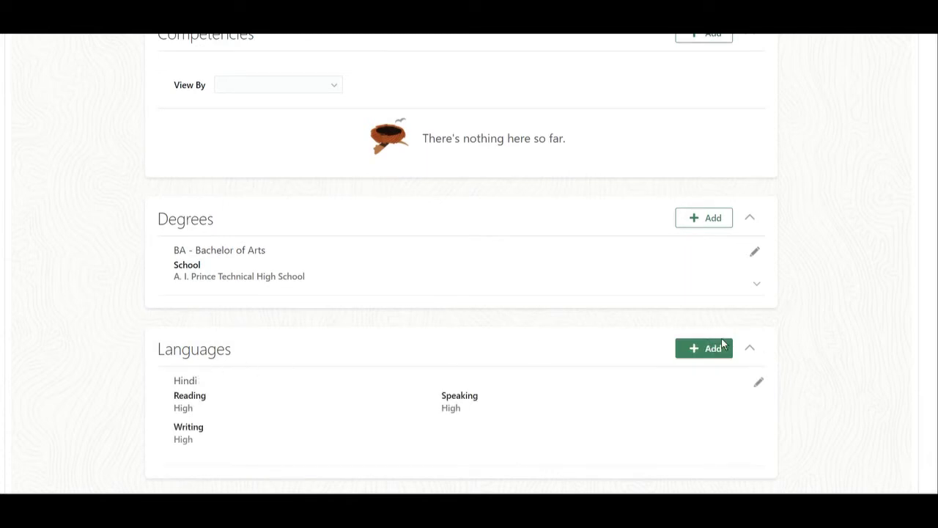
click(715, 347)
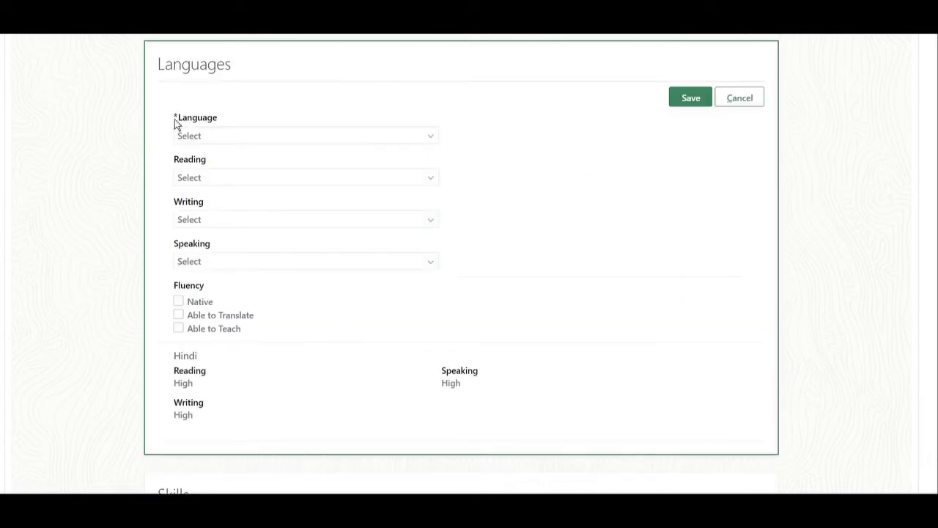
drag(168, 118, 274, 117)
click(245, 132)
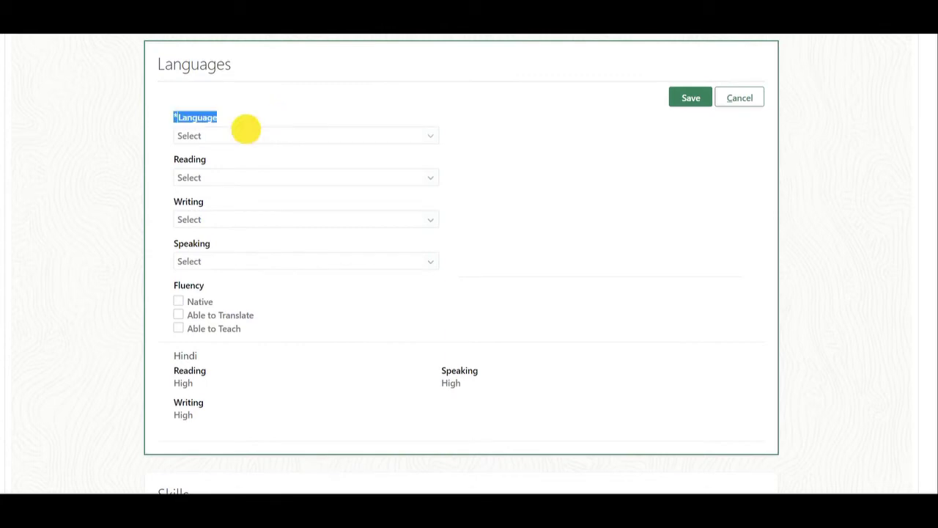
click(739, 97)
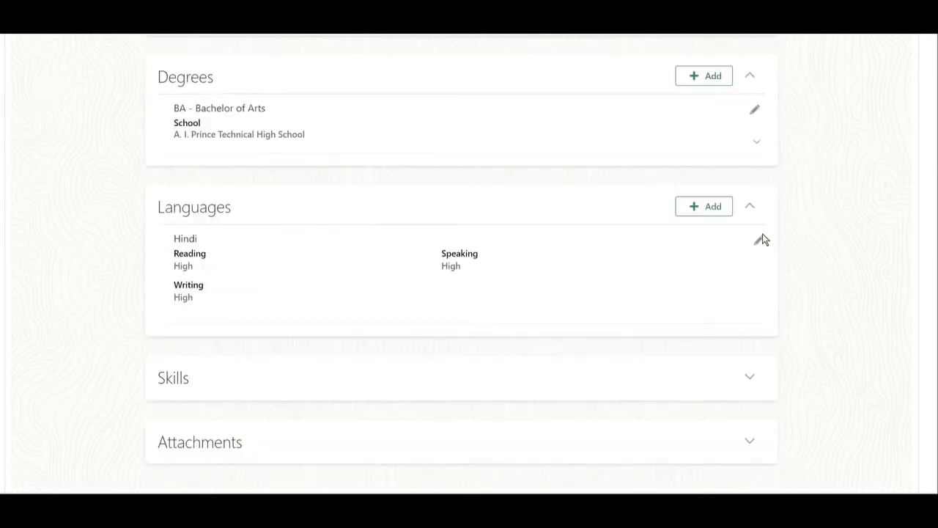
drag(165, 75, 215, 88)
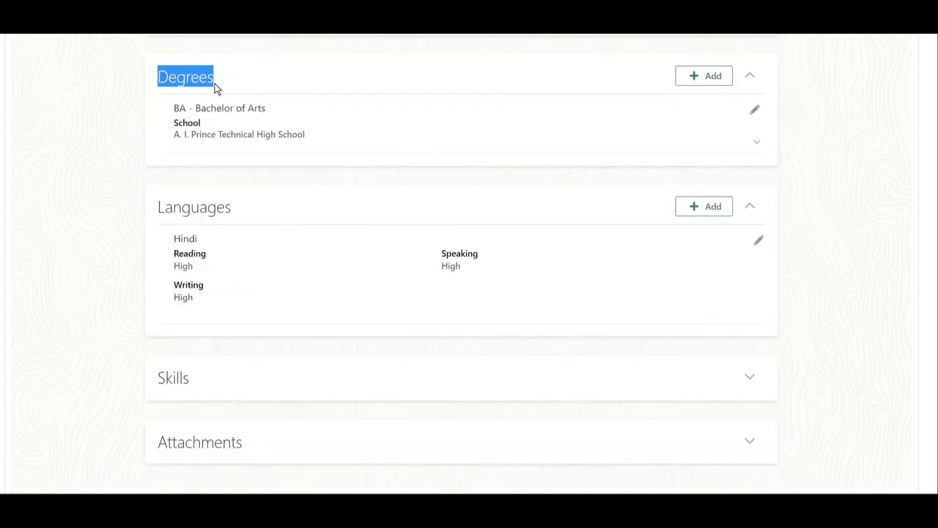
Enter BTECH in a new Degree field, find no match, and clear it.
click(691, 76)
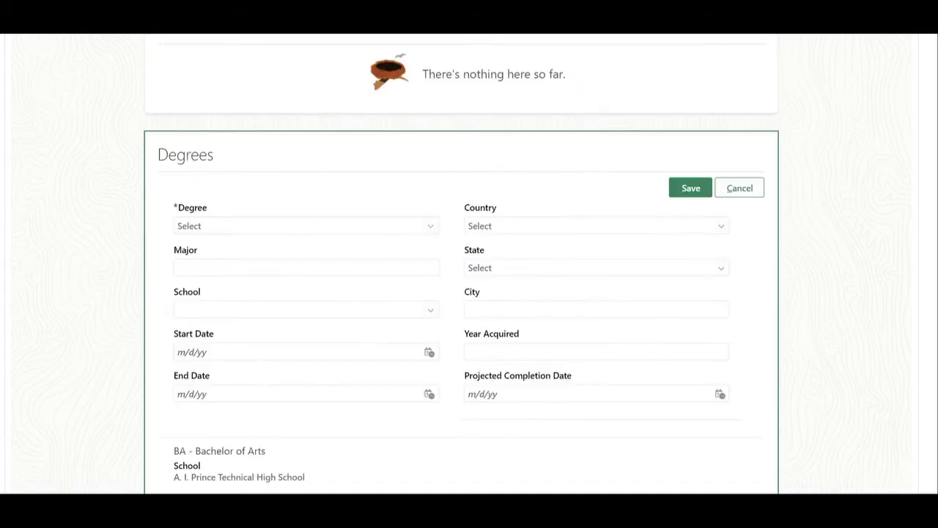
click(301, 226)
text(BTECH)
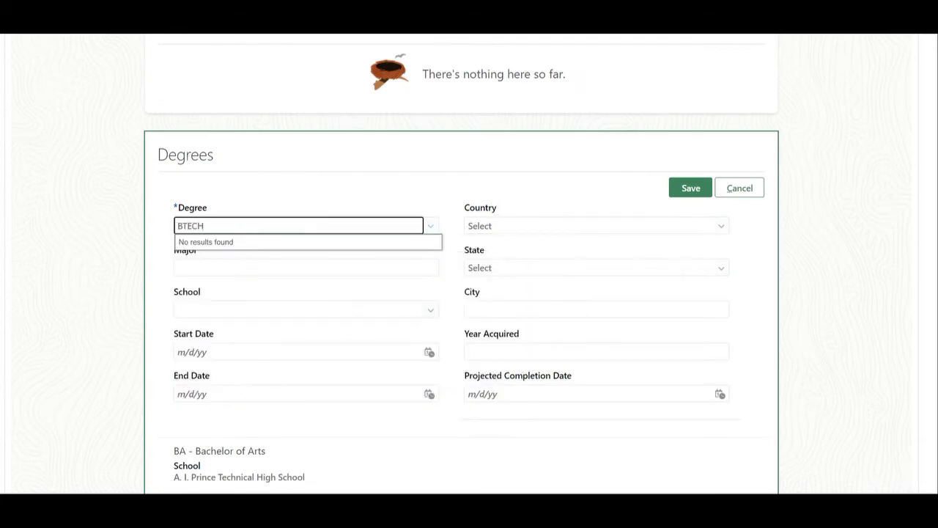
drag(281, 225, 157, 224)
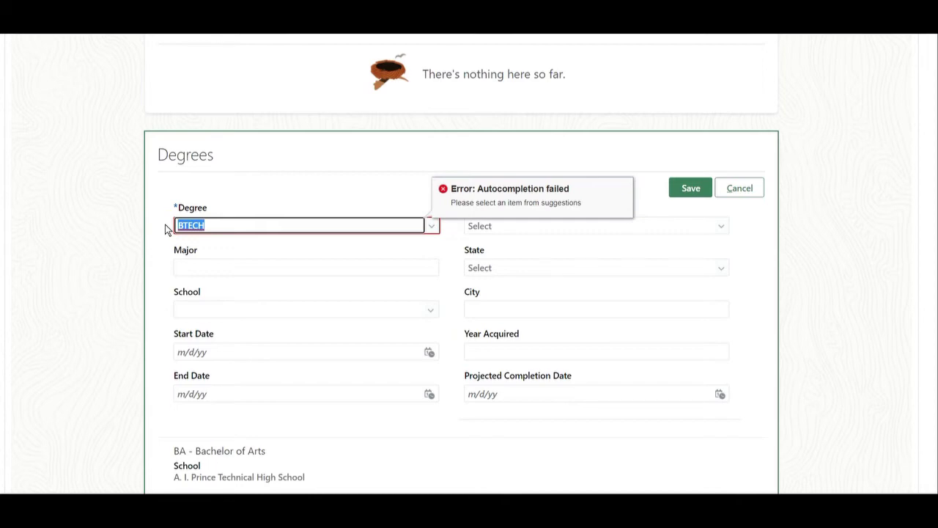
key(BackSpace)
Cancel the new degree entry and switch to the ContentItem file in Notepad++.
click(299, 167)
click(738, 189)
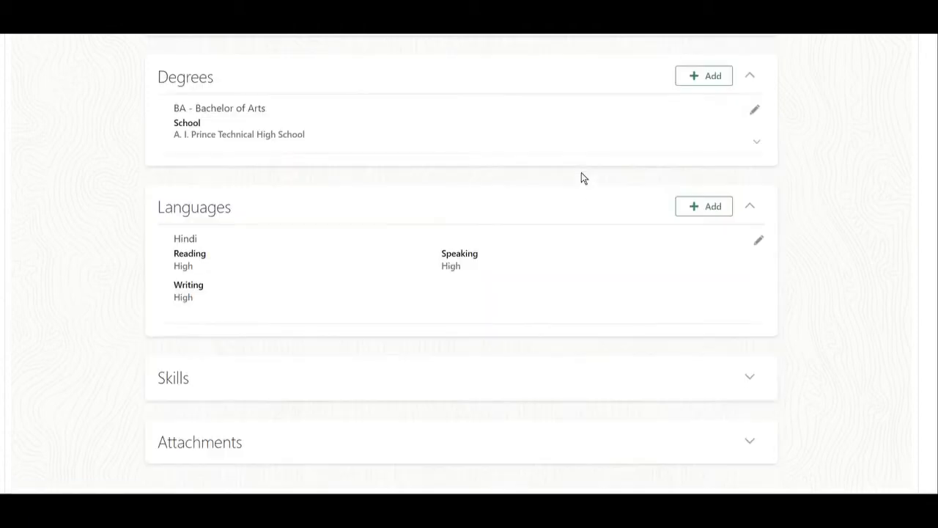
scroll(597, 199, up, 6)
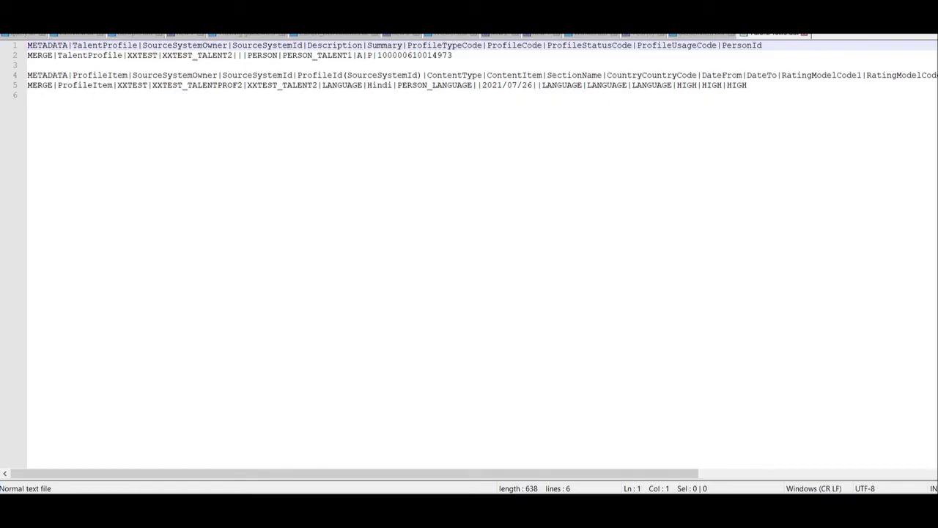
key(ctrl+Tab)
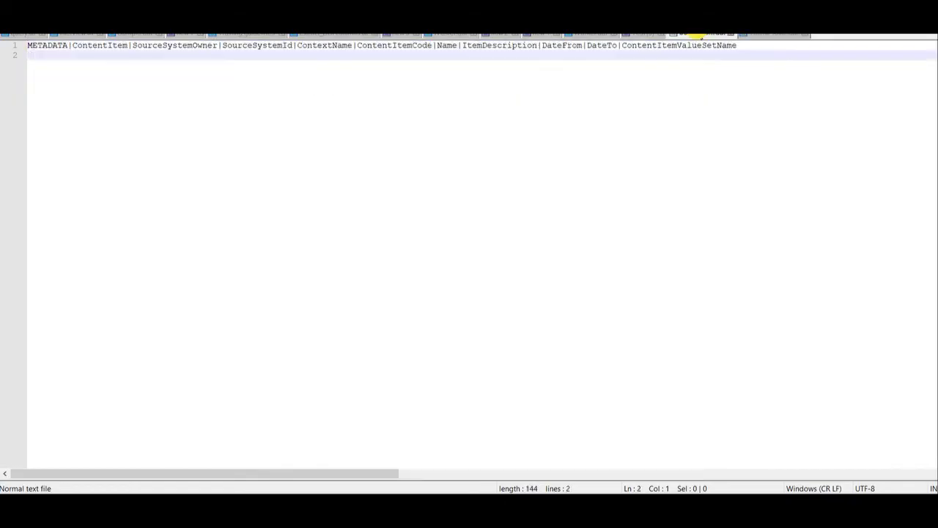
double_click(83, 45)
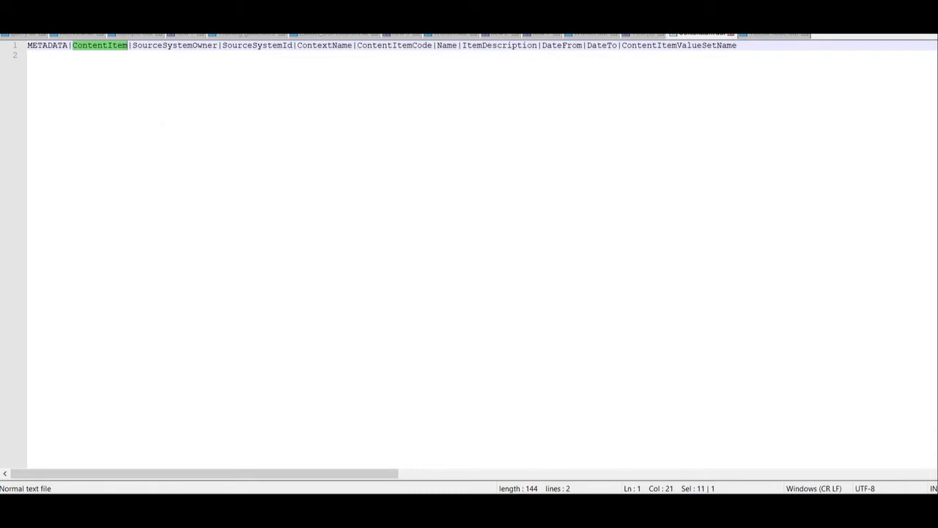
drag(162, 45, 269, 46)
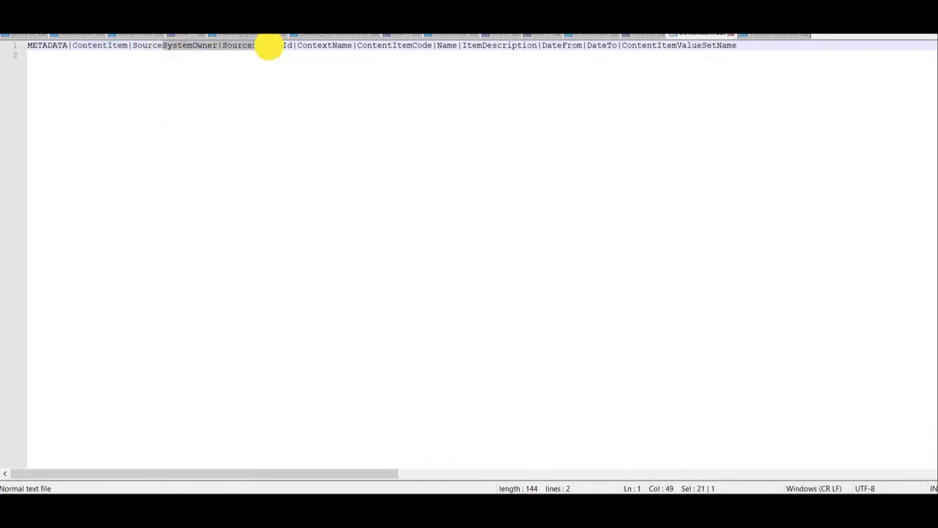
click(321, 46)
double_click(323, 46)
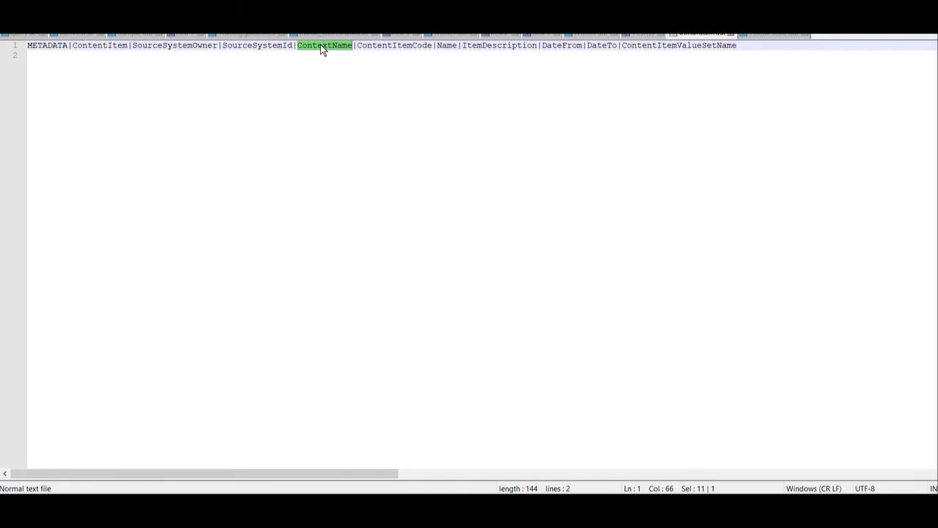
double_click(413, 46)
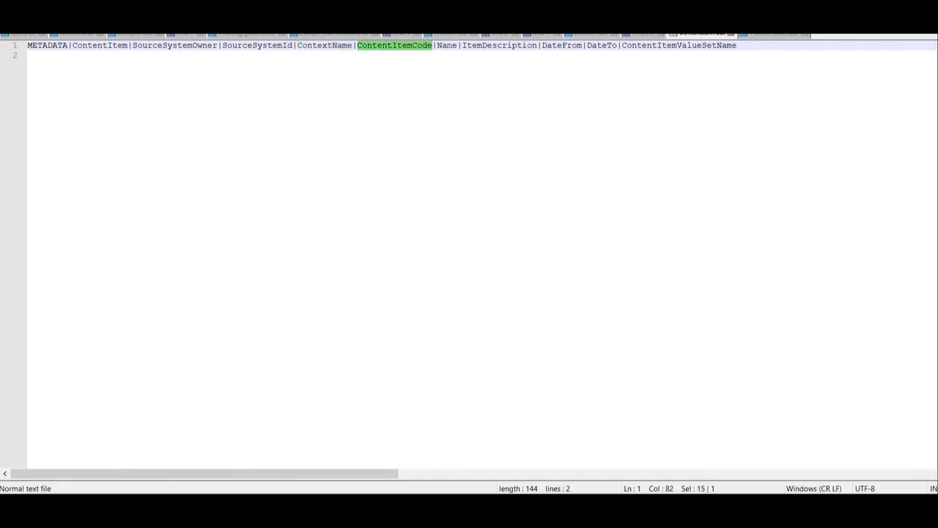
double_click(449, 46)
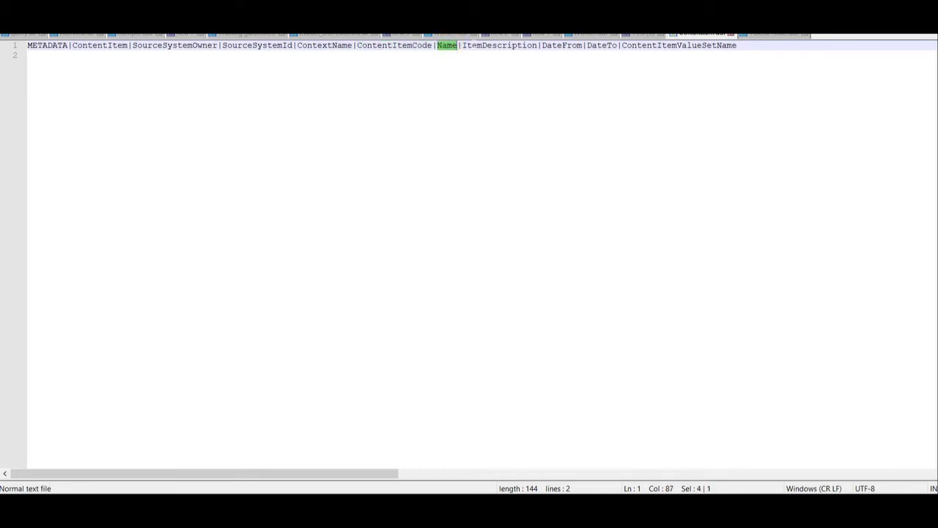
double_click(478, 46)
double_click(563, 46)
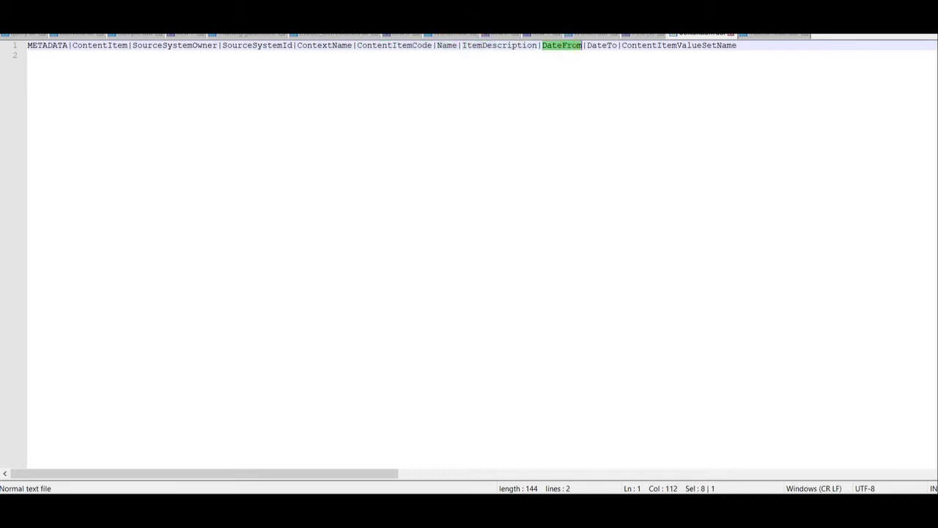
double_click(601, 45)
drag(654, 45, 738, 45)
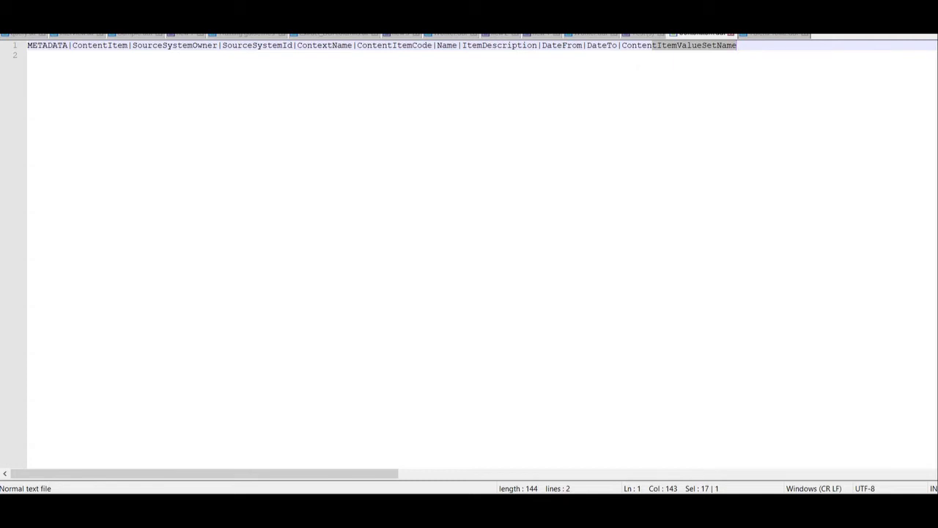
Start line 2 with MERGE|ContentItem|XXTEST| following the header fields.
click(28, 55)
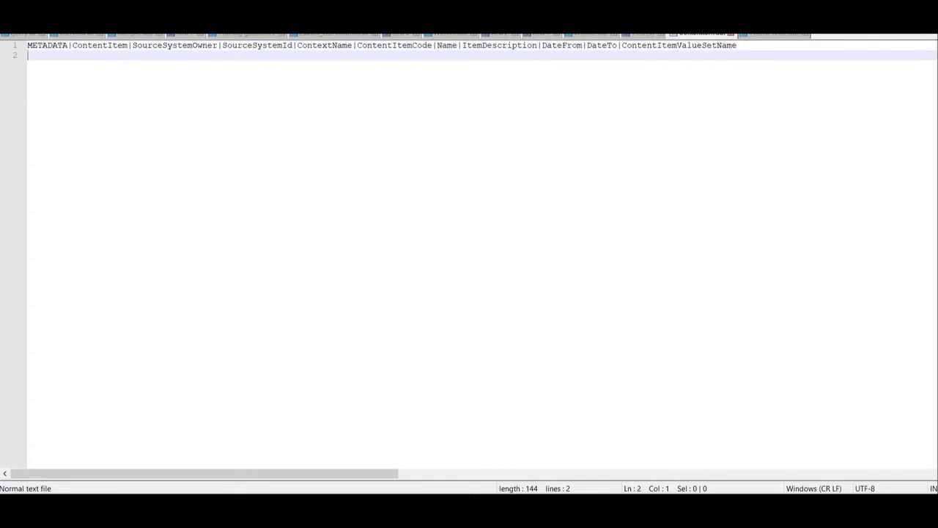
text(MERGE|)
double_click(92, 45)
key(ctrl+c)
click(56, 55)
key(ctrl+v)
text(|)
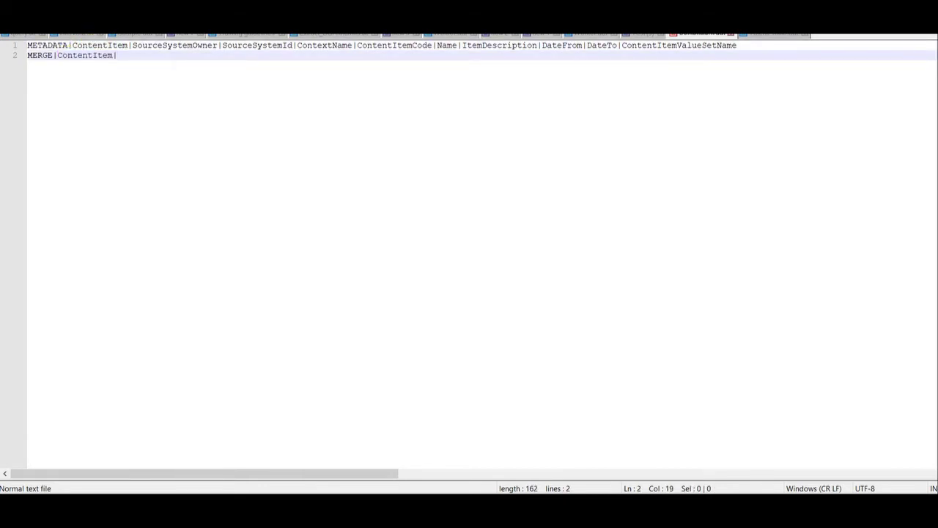
double_click(189, 46)
click(121, 55)
text(XXTEST|)
Add SourceSystemId XXTEST_BTECH and ContextName DEGREE, fixing the BTCH typo.
double_click(242, 45)
click(151, 55)
text(XXTEST)
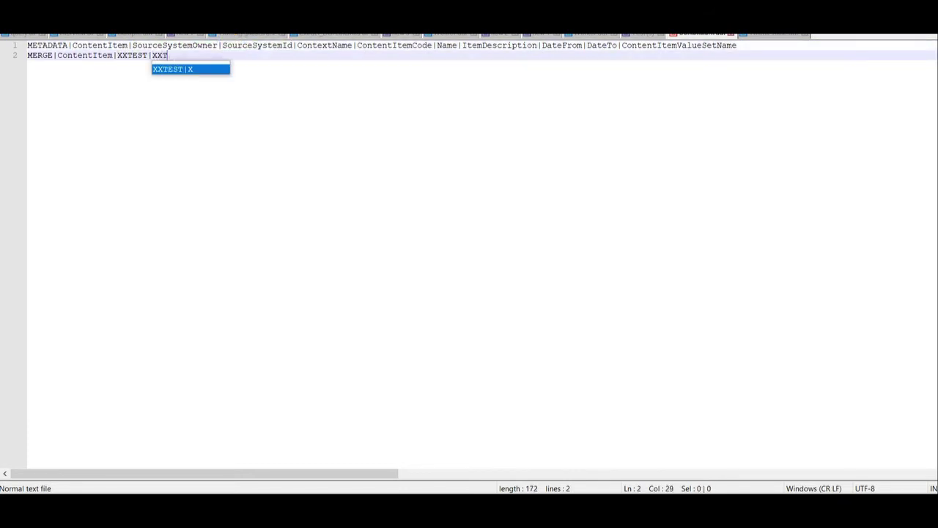
text(_BTCH)
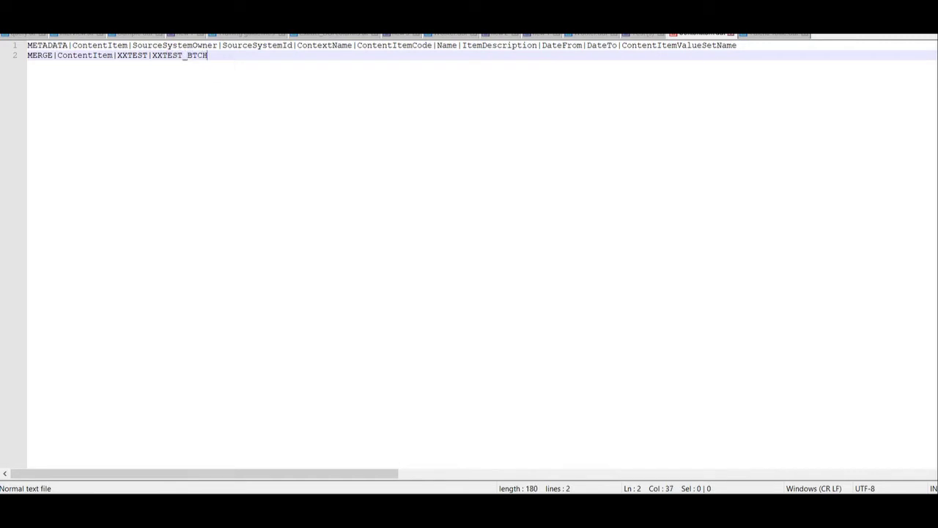
key(Left)
text(E|)
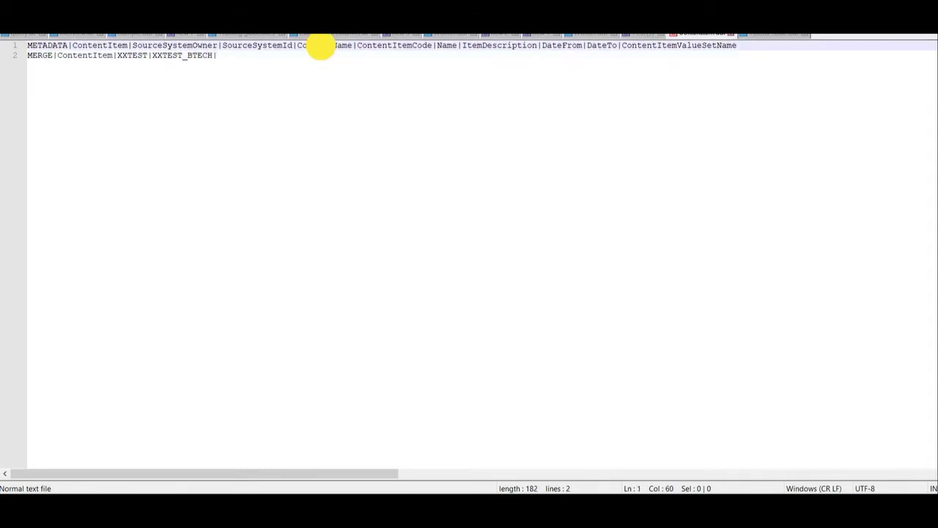
double_click(322, 47)
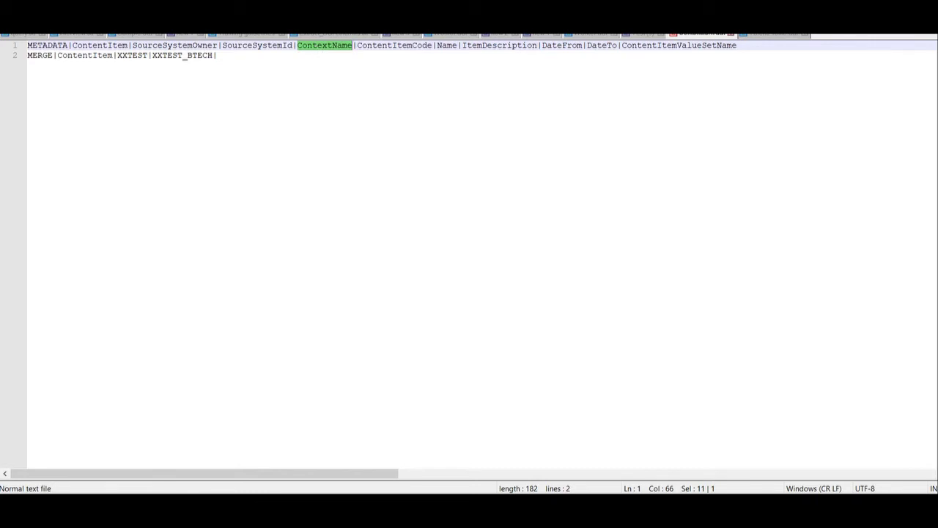
click(217, 55)
text(DEGRE)
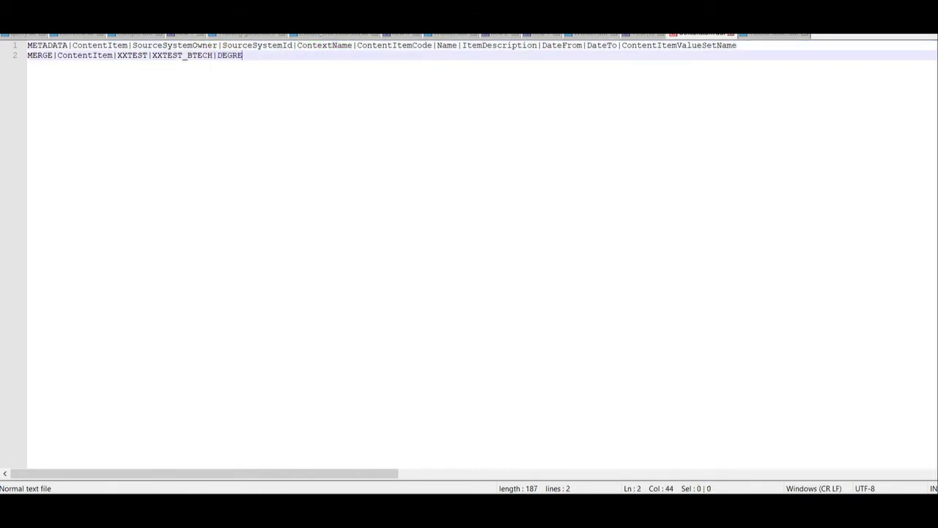
text(E|)
text(|)
Fill in Name and ItemDescription as BTECH.
double_click(323, 46)
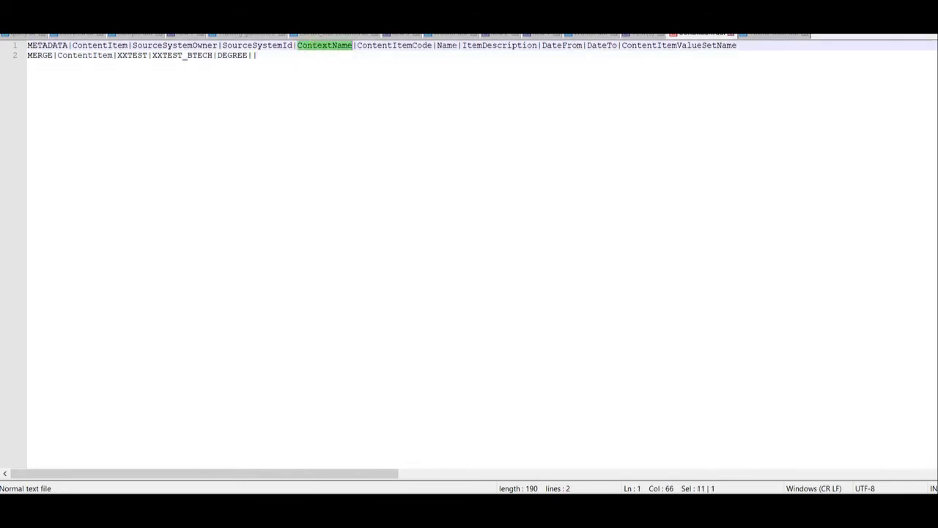
double_click(448, 46)
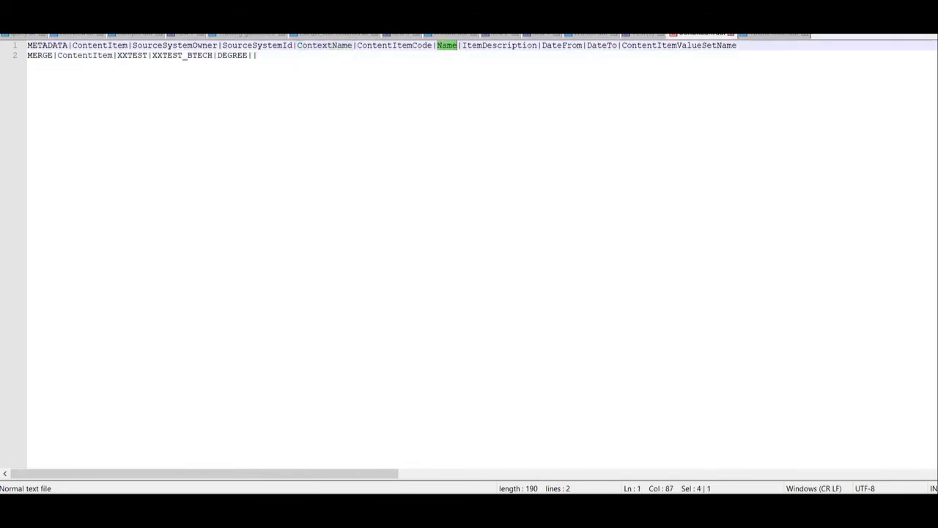
click(272, 56)
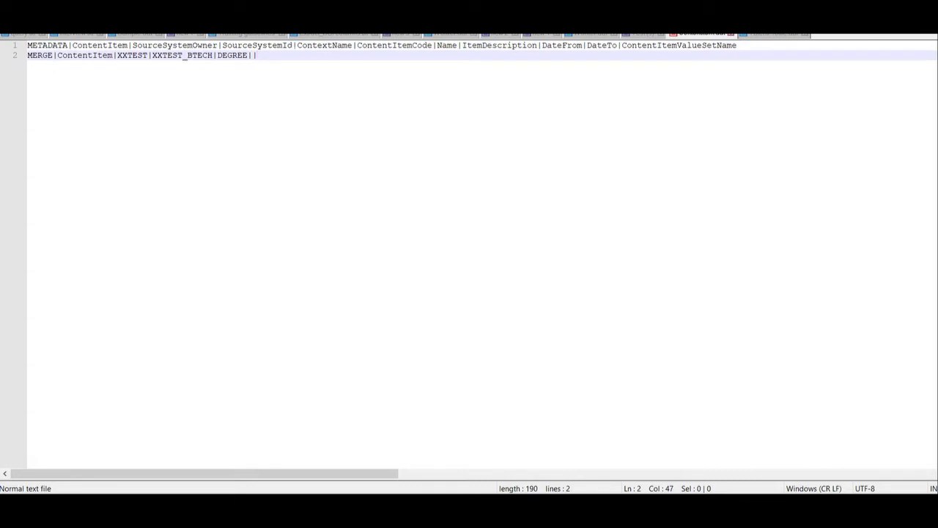
text(BTECH|)
double_click(524, 45)
click(305, 55)
text(BTECH|BTECH)
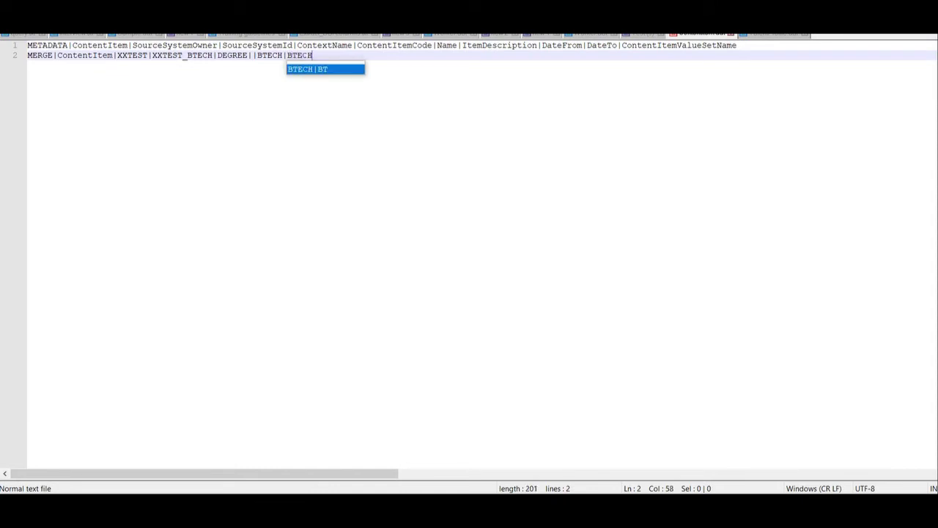
text(|)
Add DateFrom 1951/01/01 and an empty DateTo, reaching the ContentItemValueSetName field.
double_click(524, 44)
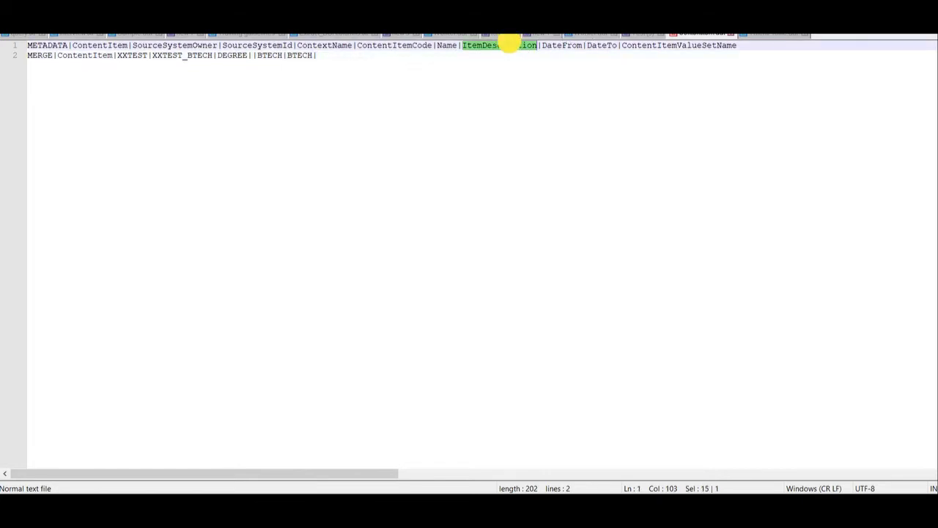
double_click(563, 44)
click(340, 57)
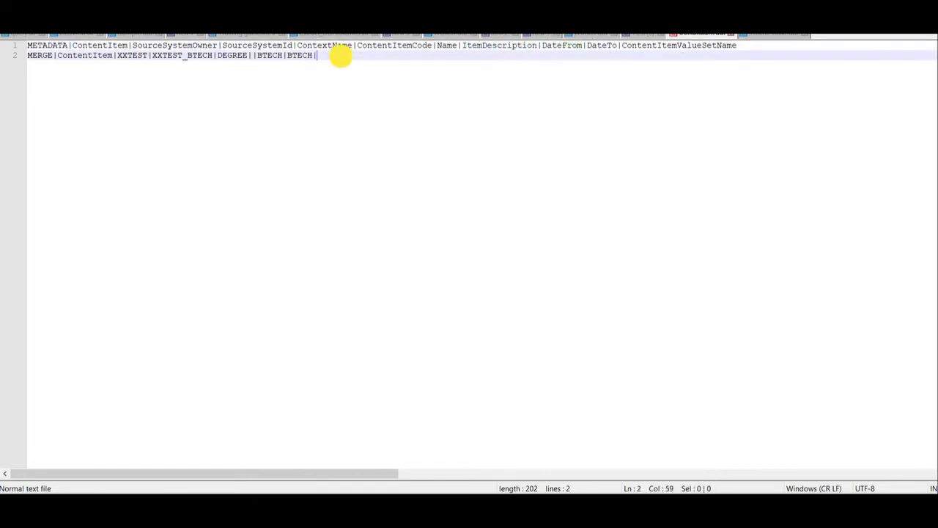
text(1951/01/01)
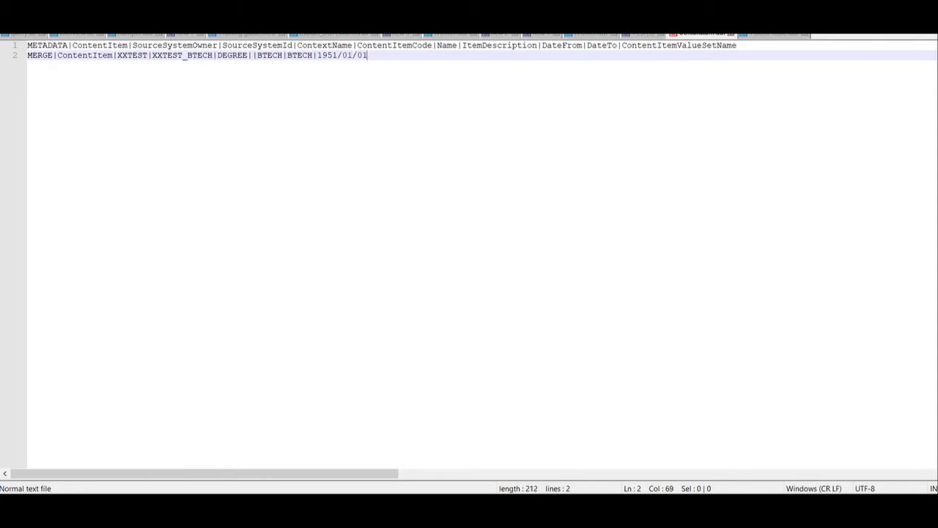
text(|)
double_click(601, 46)
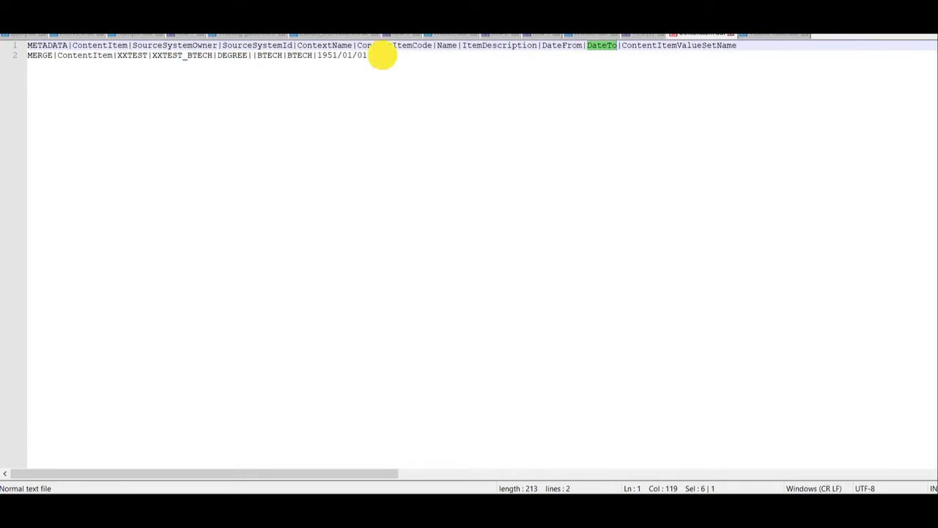
click(383, 56)
text(|)
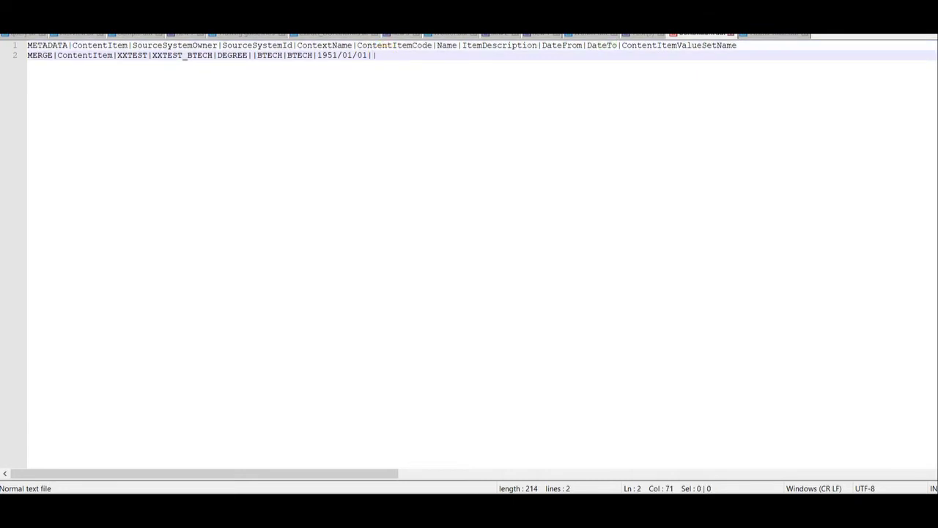
double_click(671, 46)
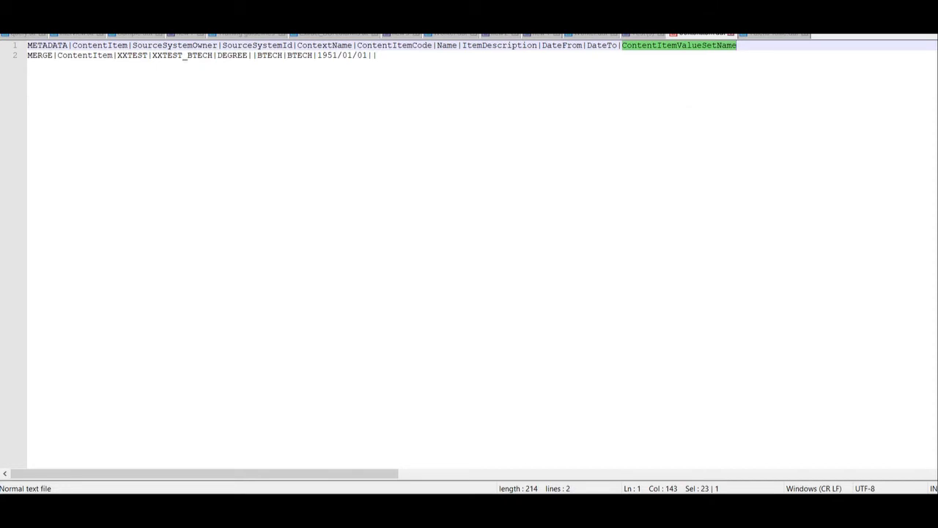
Review the G_1 data set's SQL query on content value sets in BI Publisher.
click(476, 480)
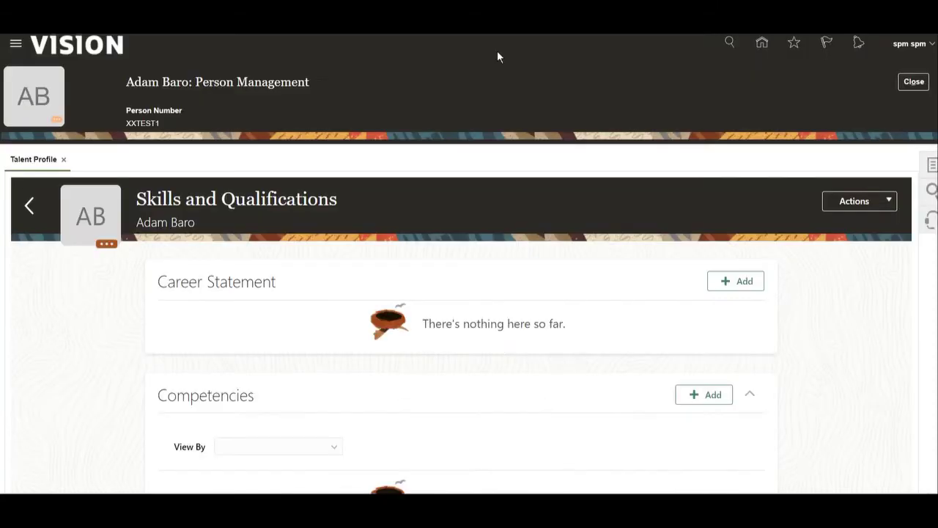
key(alt+Tab)
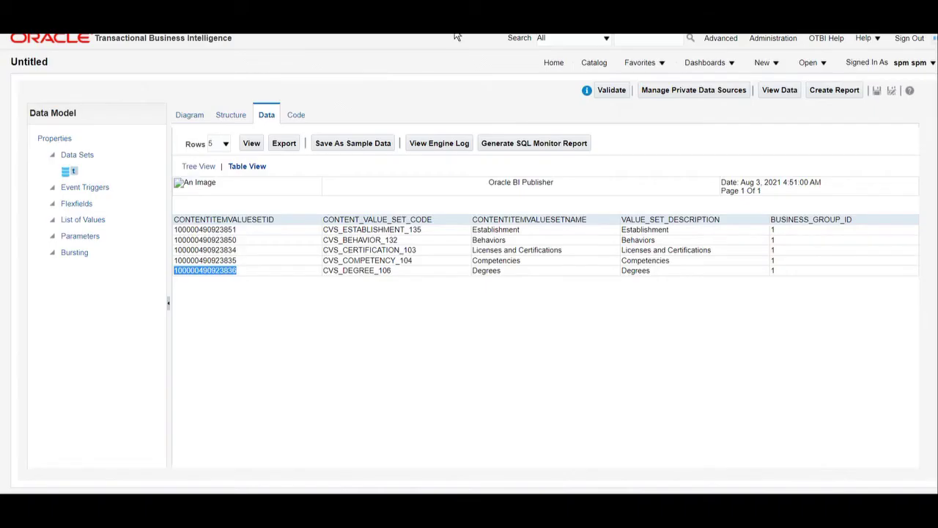
click(190, 115)
click(511, 159)
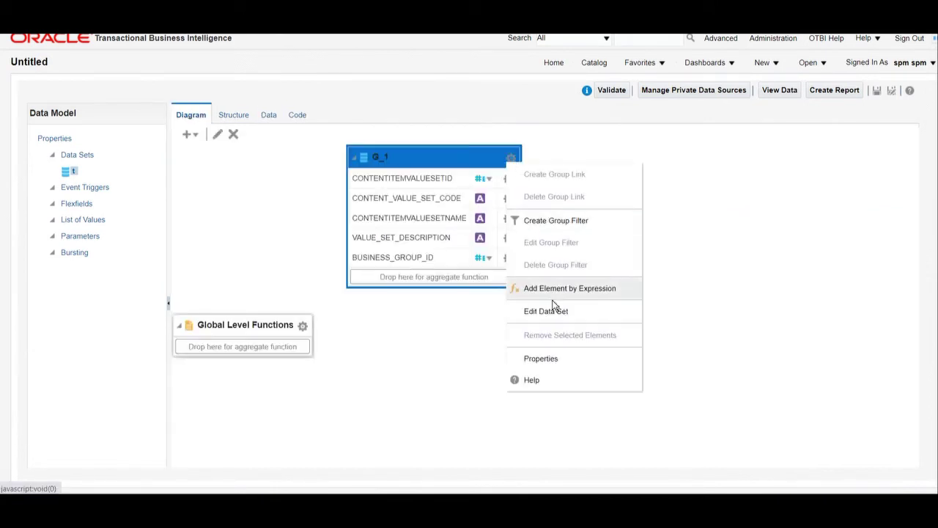
click(551, 308)
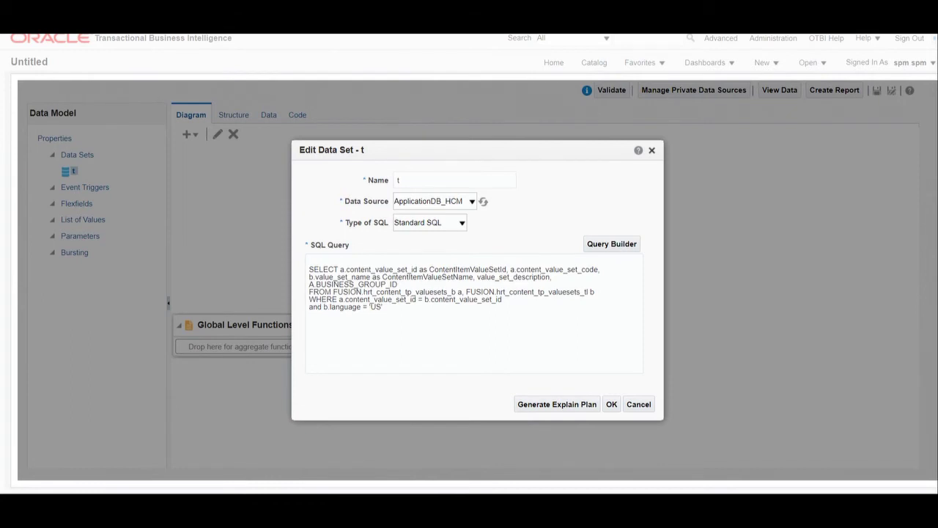
drag(364, 291, 449, 287)
drag(506, 291, 588, 292)
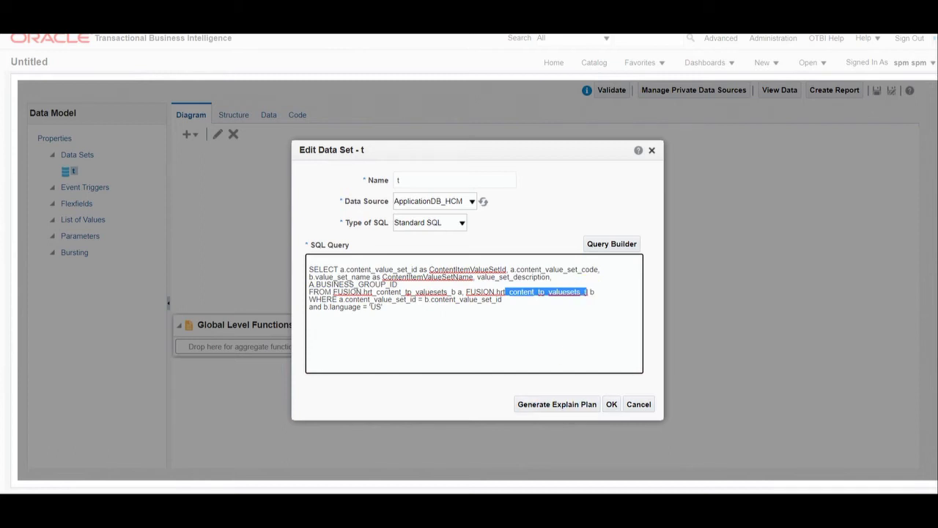
drag(383, 307, 253, 268)
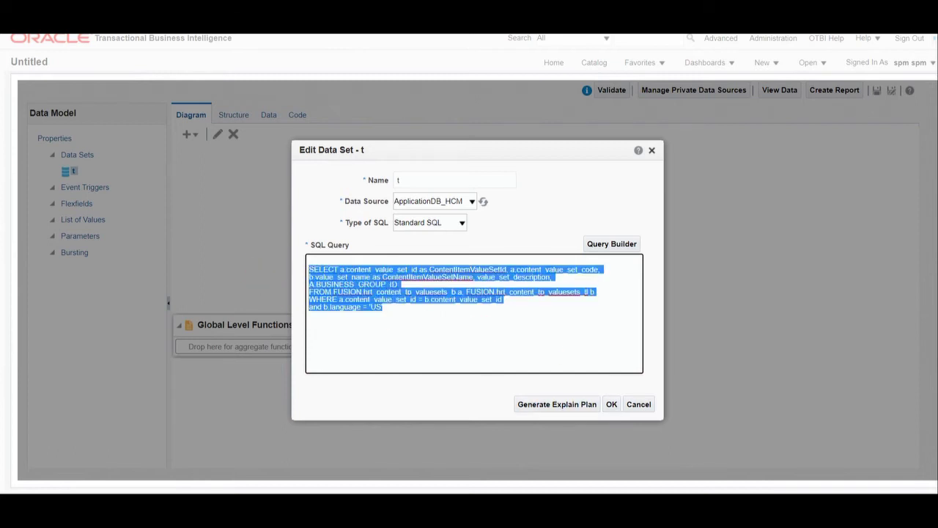
click(612, 404)
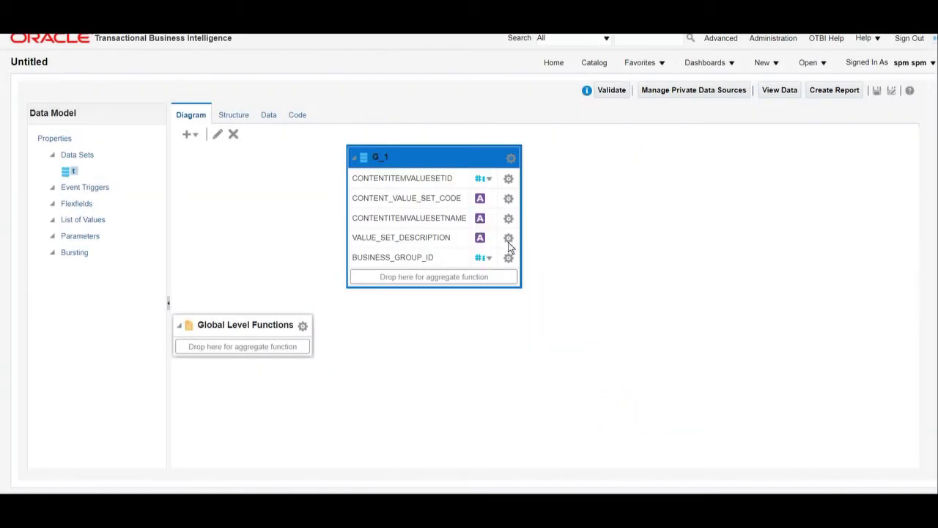
Preview the data as a table and locate the Degrees value set name (CVS_DEGREE_106).
click(269, 114)
click(251, 143)
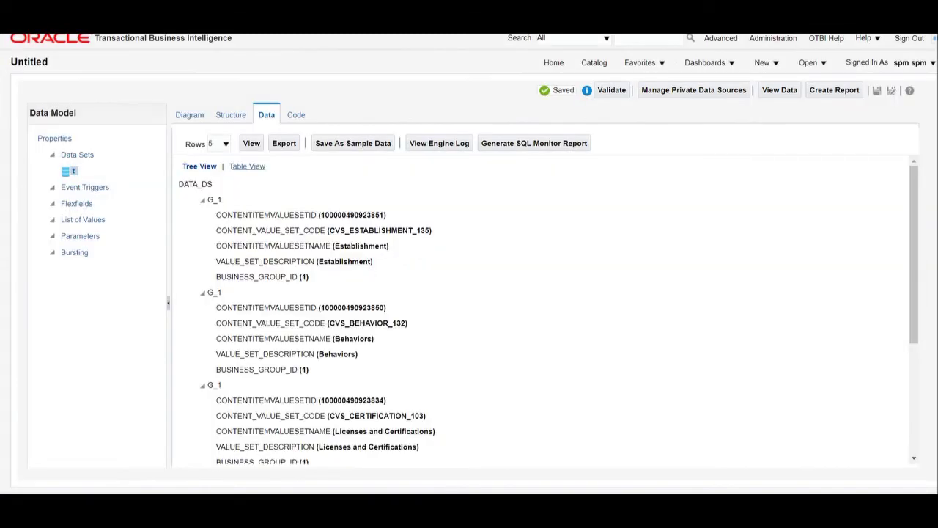
click(248, 166)
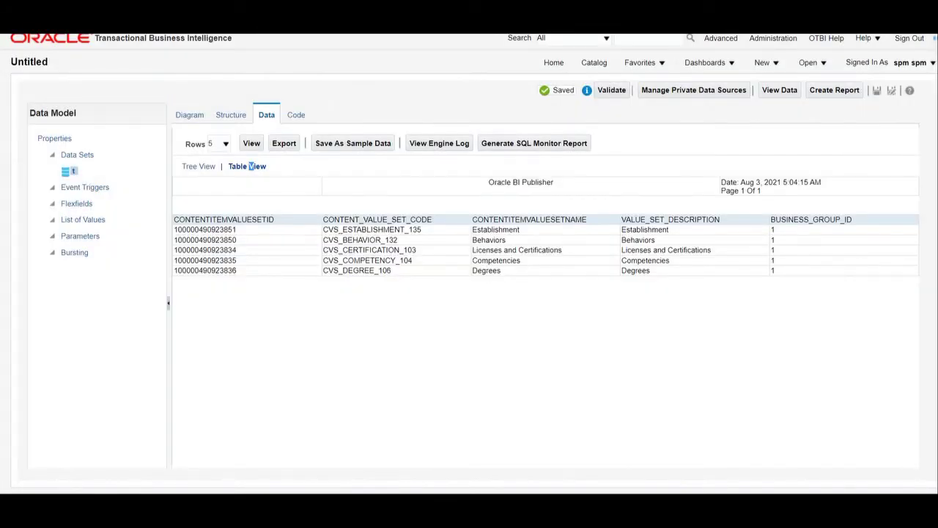
double_click(493, 270)
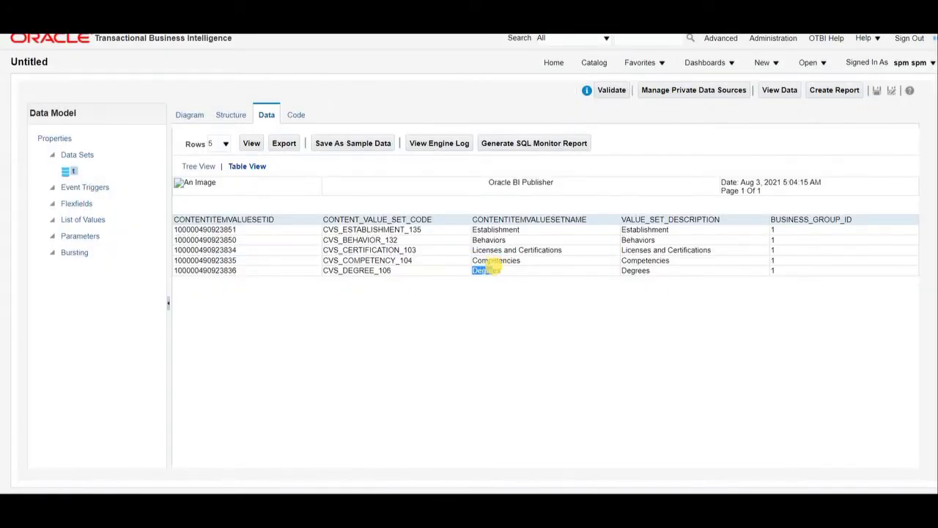
click(485, 269)
drag(499, 219, 587, 219)
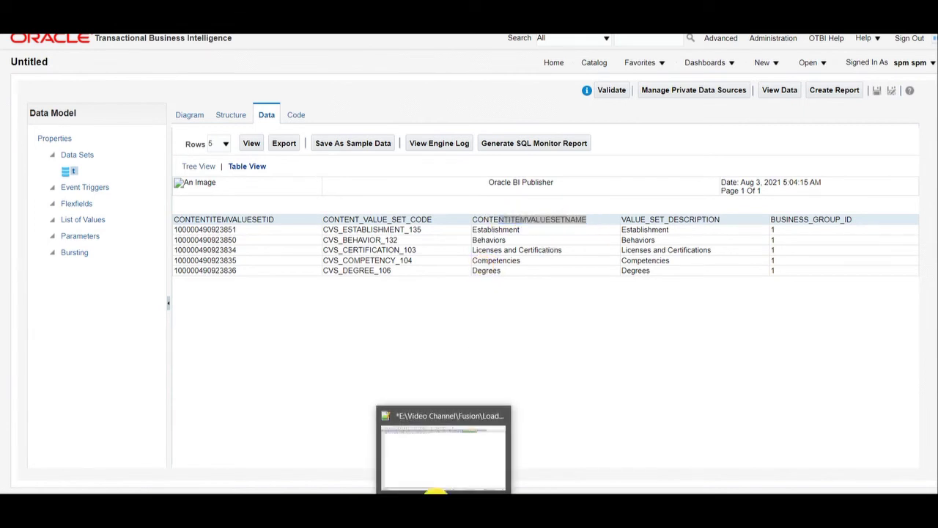
click(448, 490)
Append Degrees after the last pipe of the BTECH MERGE line, correcting the typo.
click(377, 55)
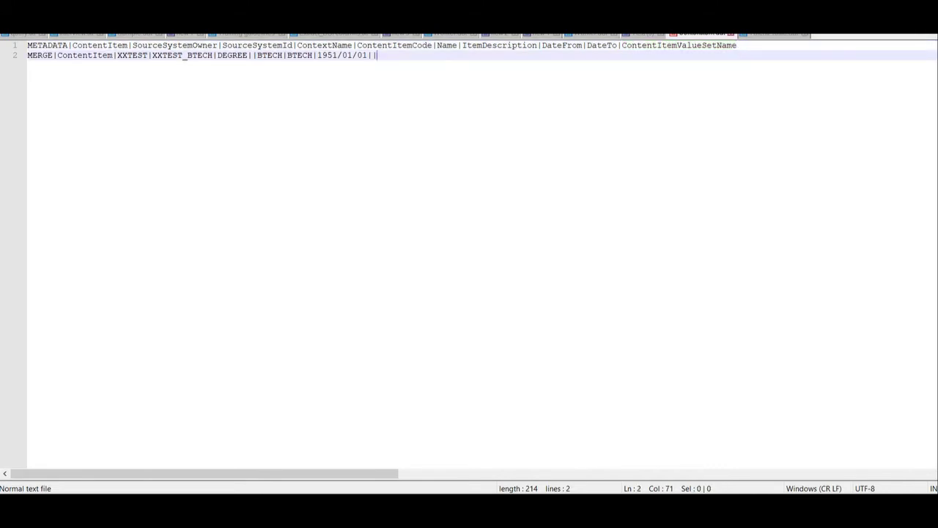
text(Degrees)
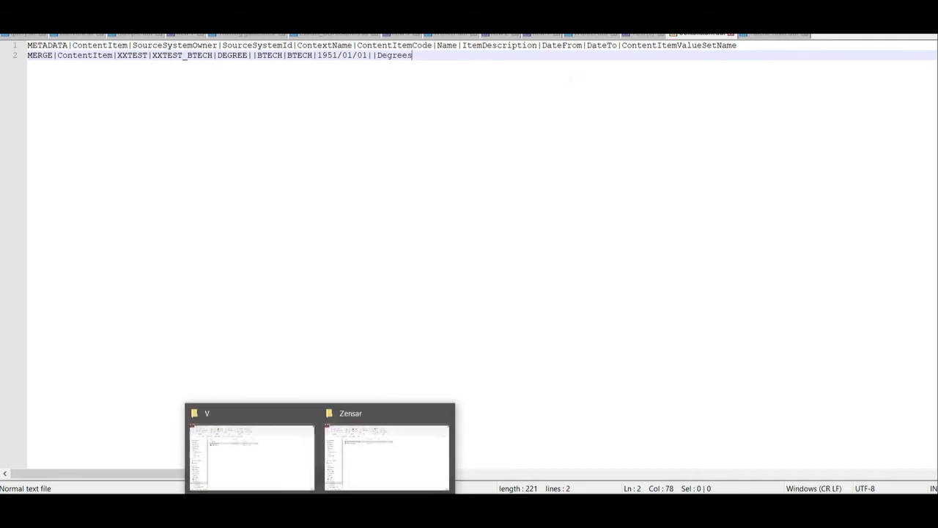
click(283, 444)
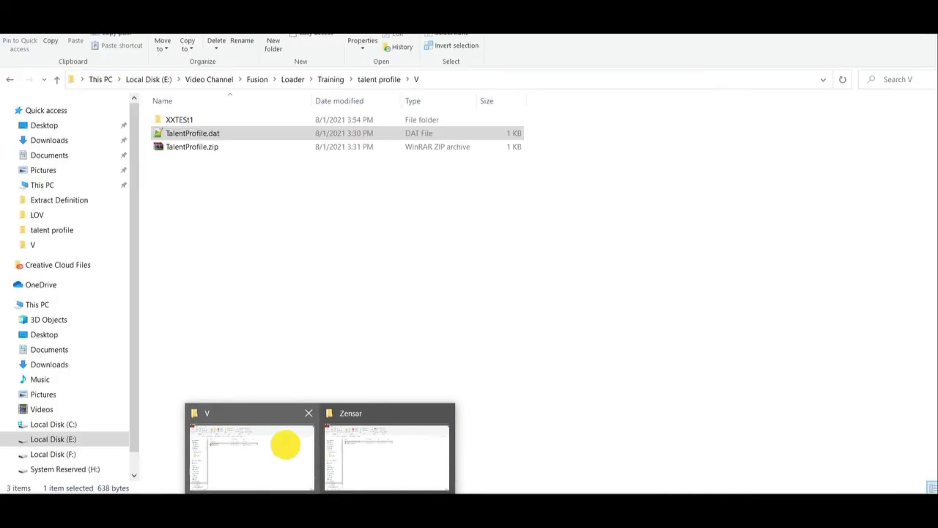
Archive ContentItem.dat in the Video folder as ContentItem.zip in ZIP format.
click(363, 80)
double_click(182, 176)
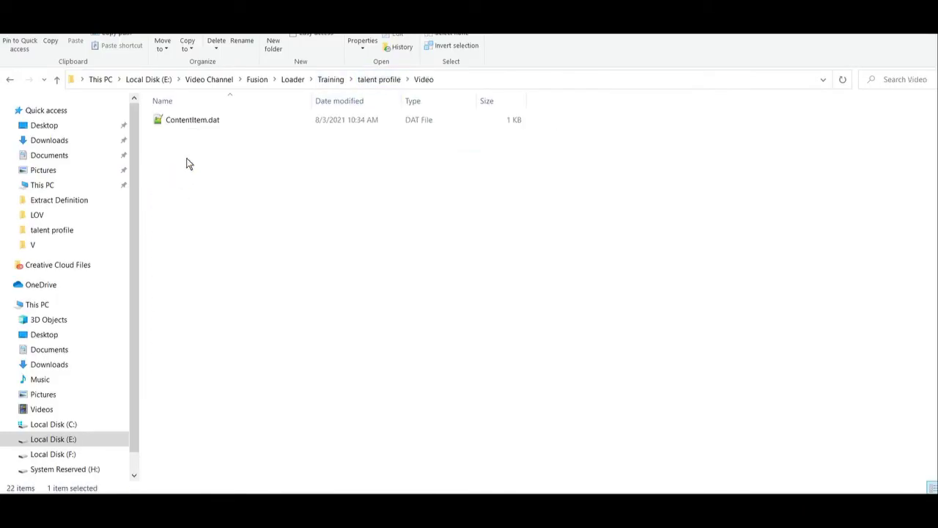
click(189, 119)
right_click(189, 119)
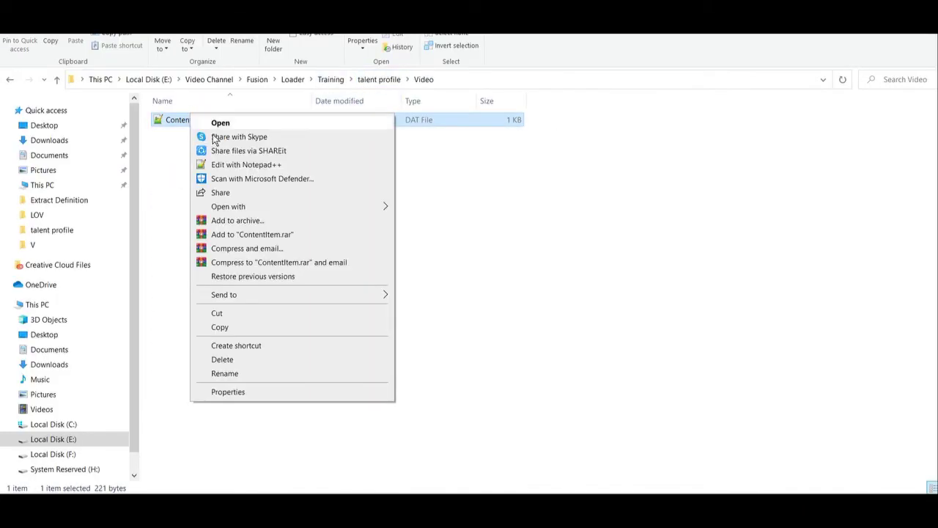
click(254, 220)
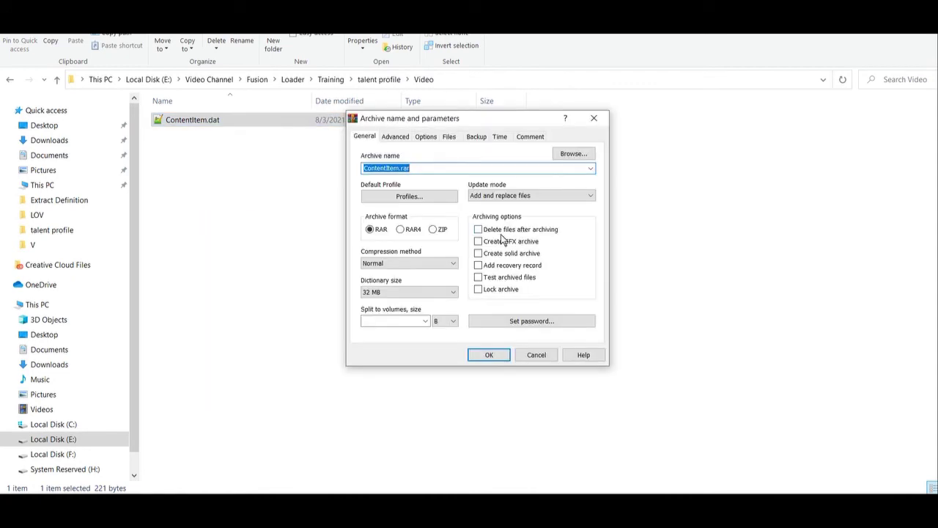
click(433, 230)
click(489, 355)
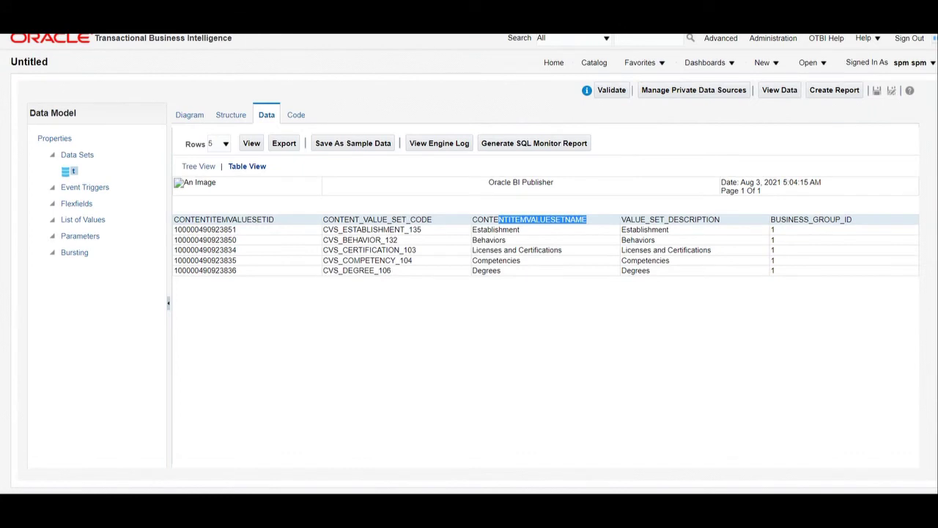
Upload Video\ContentItem.zip and submit the Import and Load HCM Data File process.
click(239, 31)
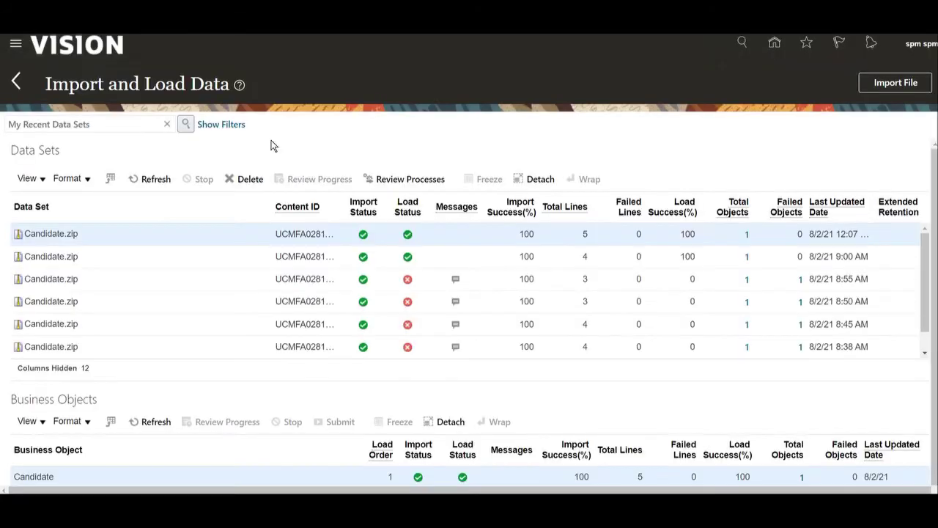
click(896, 83)
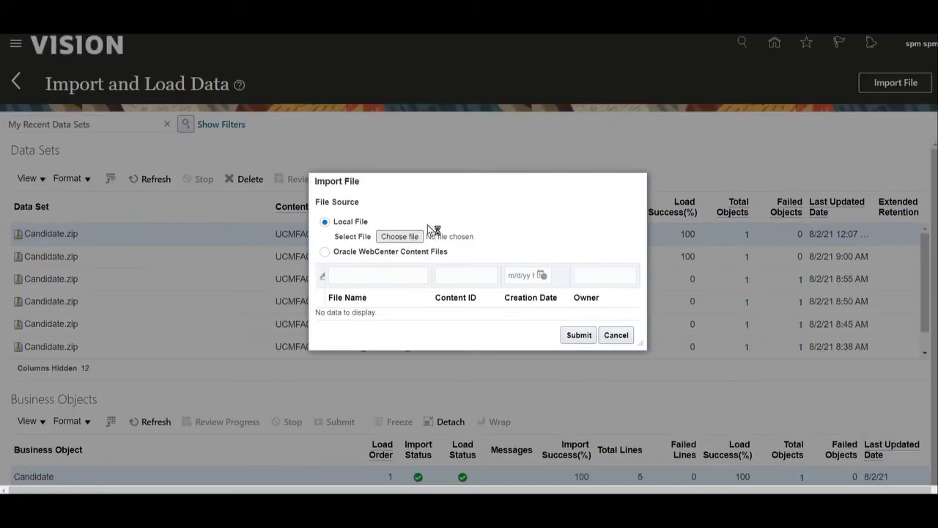
click(467, 222)
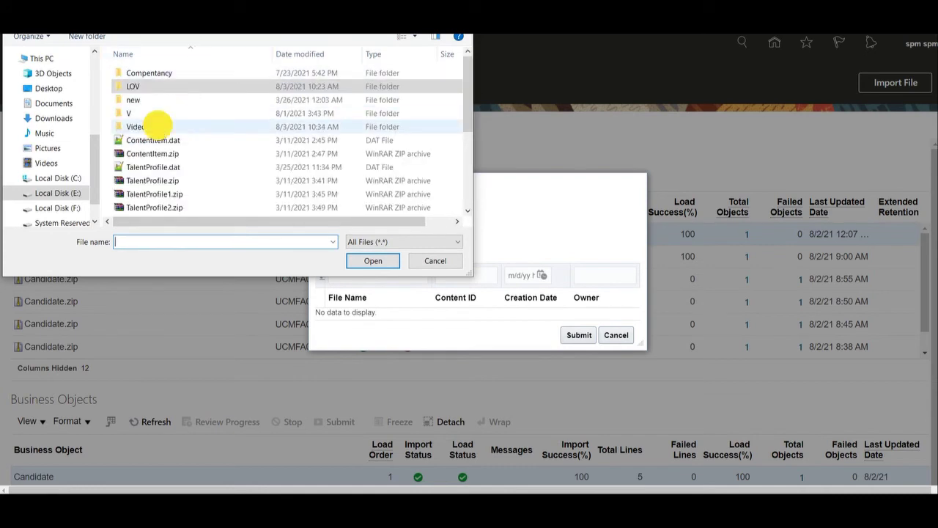
double_click(157, 129)
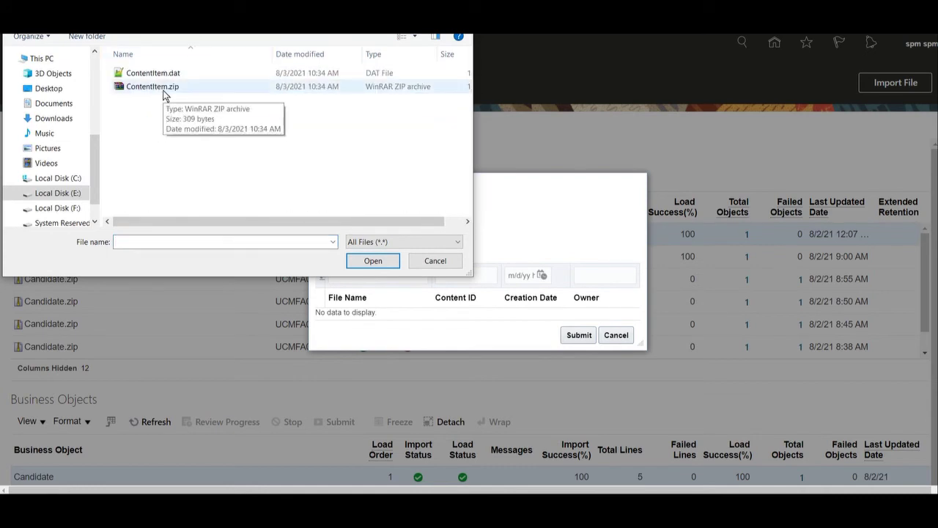
double_click(164, 91)
click(568, 333)
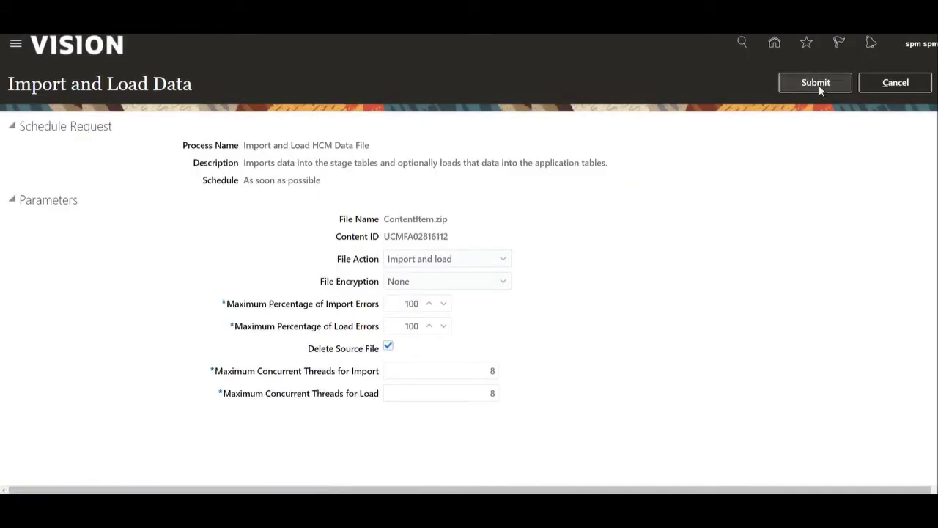
click(819, 85)
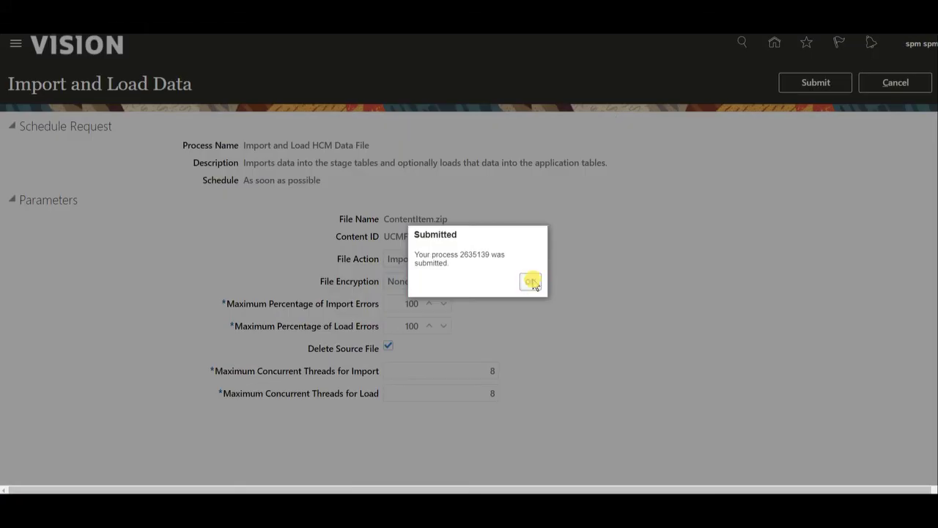
click(531, 282)
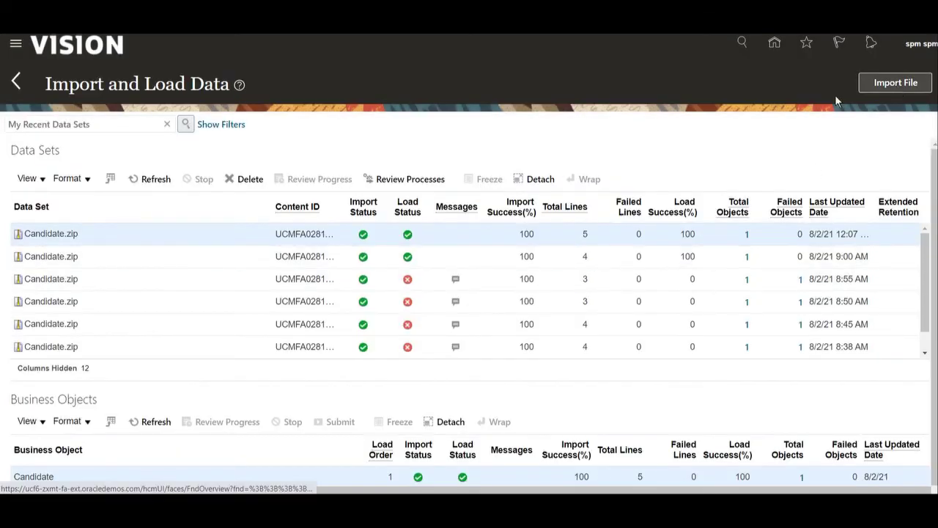
Refresh the Data Sets list until ContentItem.zip's import status shows 100% complete.
click(153, 187)
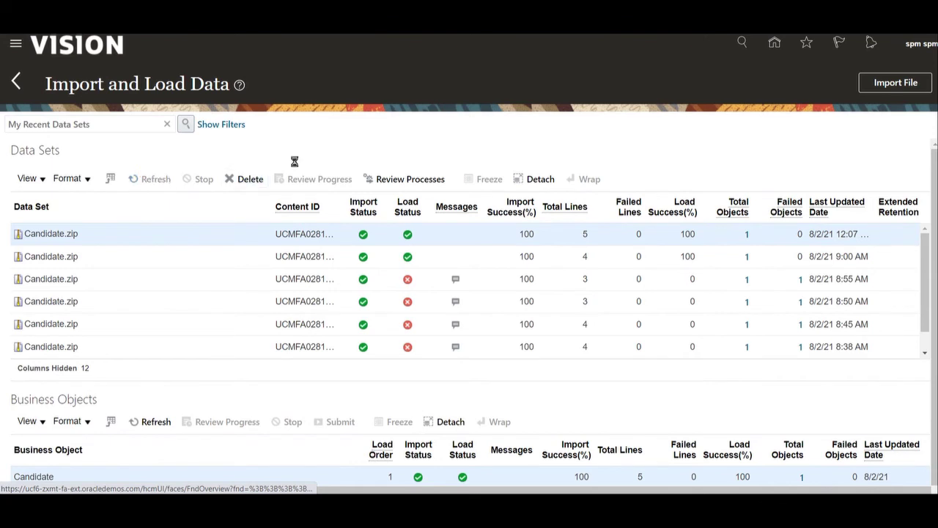
click(154, 183)
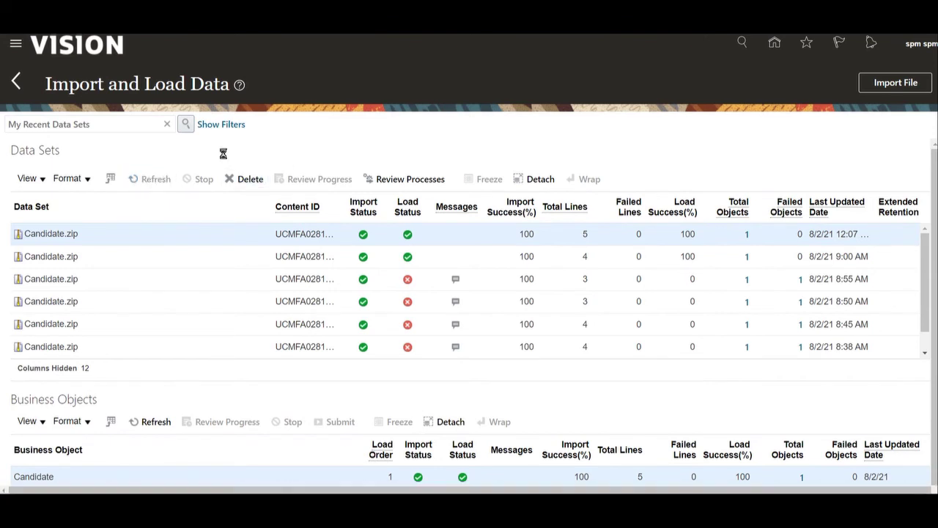
click(142, 181)
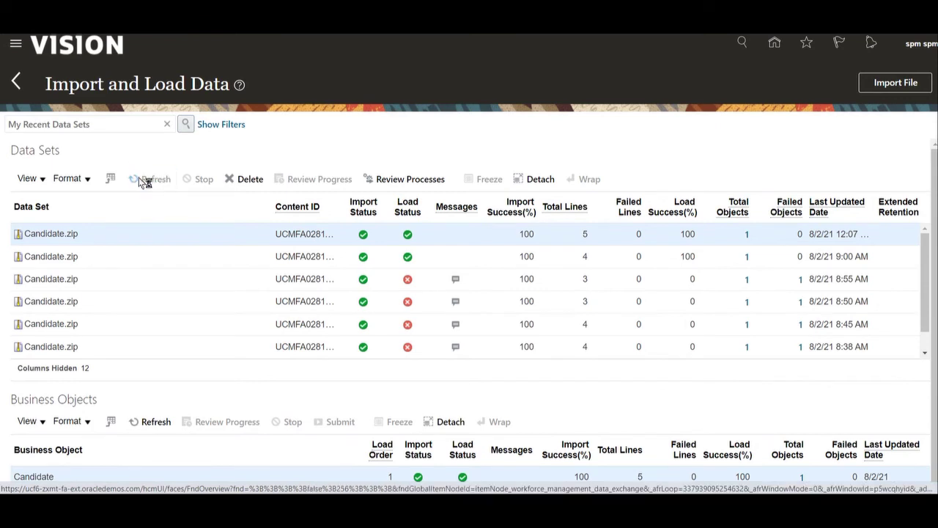
click(138, 177)
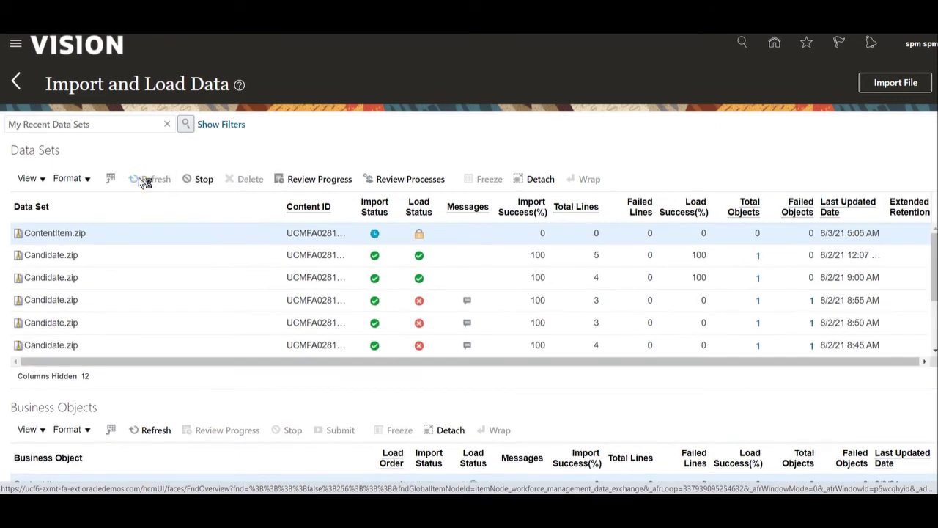
click(139, 178)
click(138, 178)
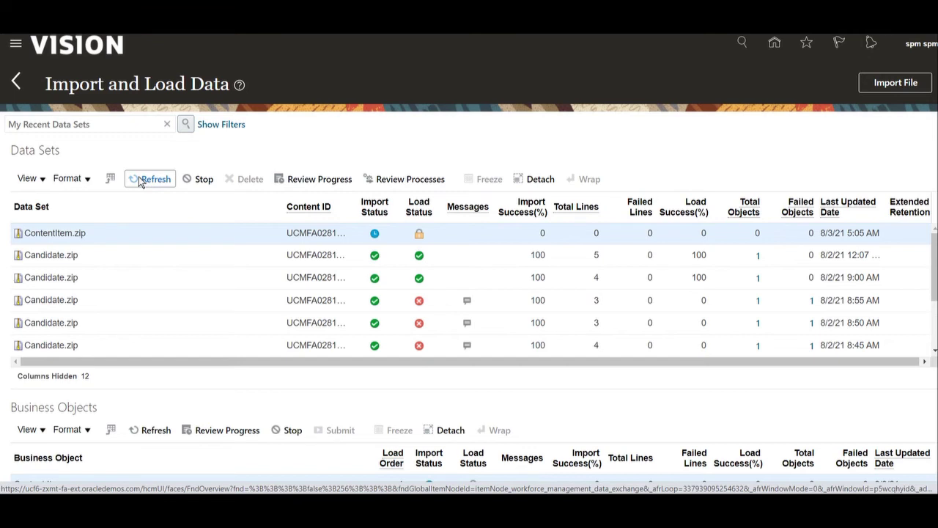
click(141, 181)
click(138, 179)
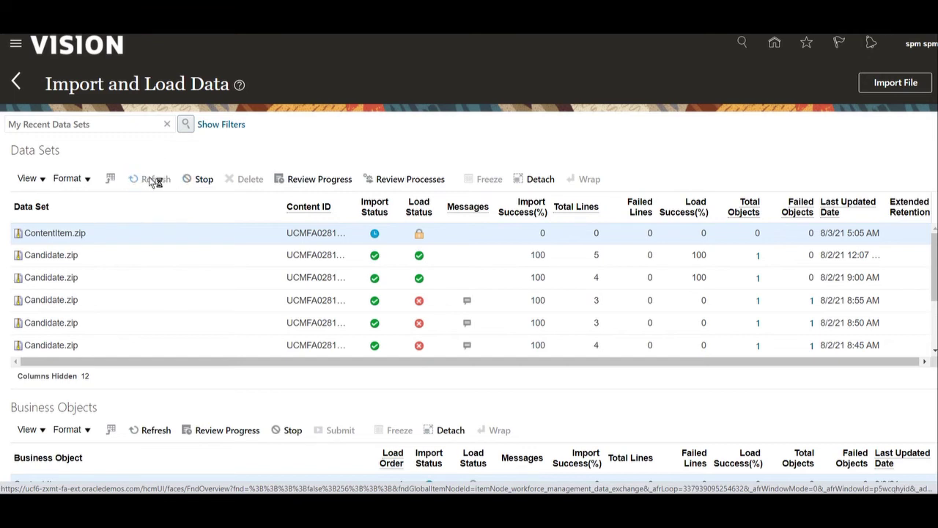
click(144, 179)
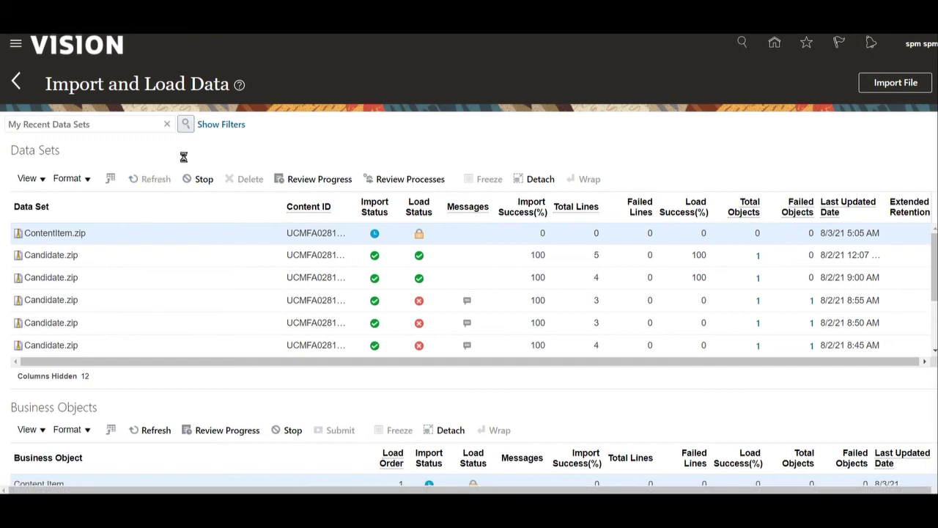
click(159, 179)
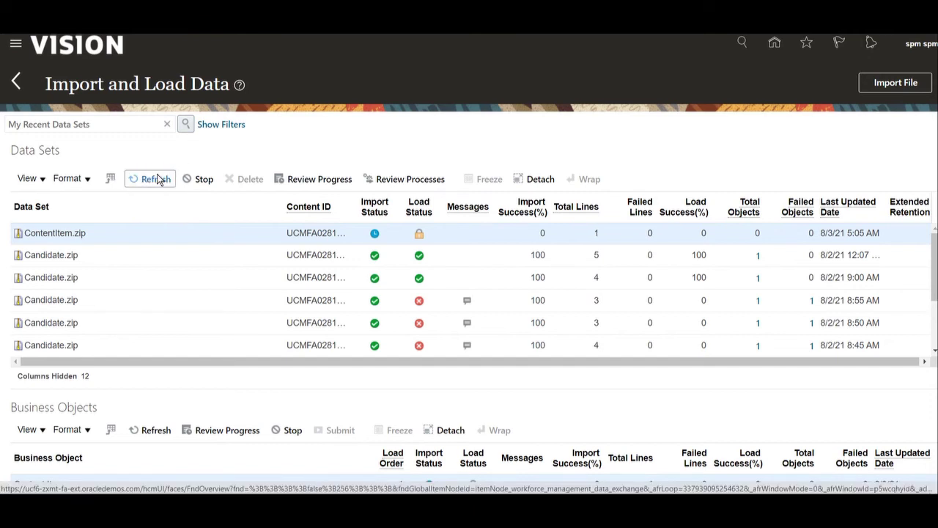
click(159, 179)
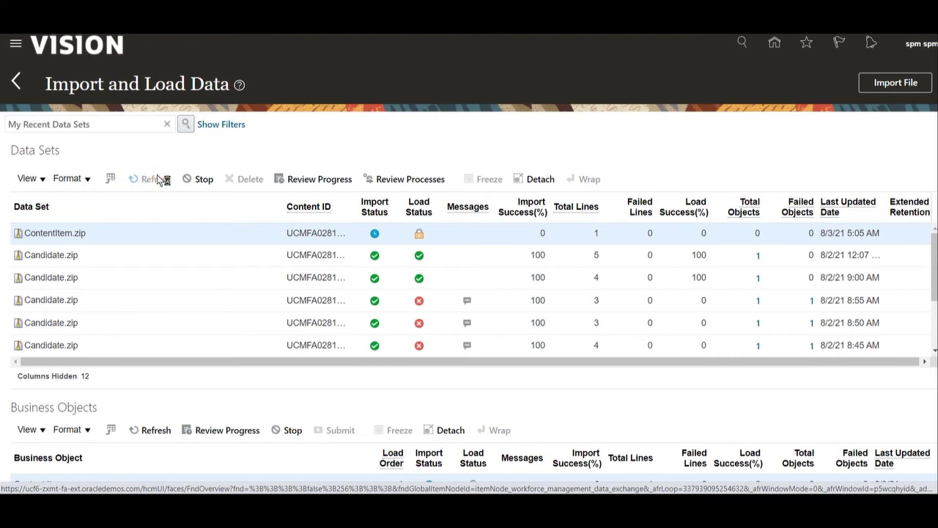
click(159, 179)
click(159, 179)
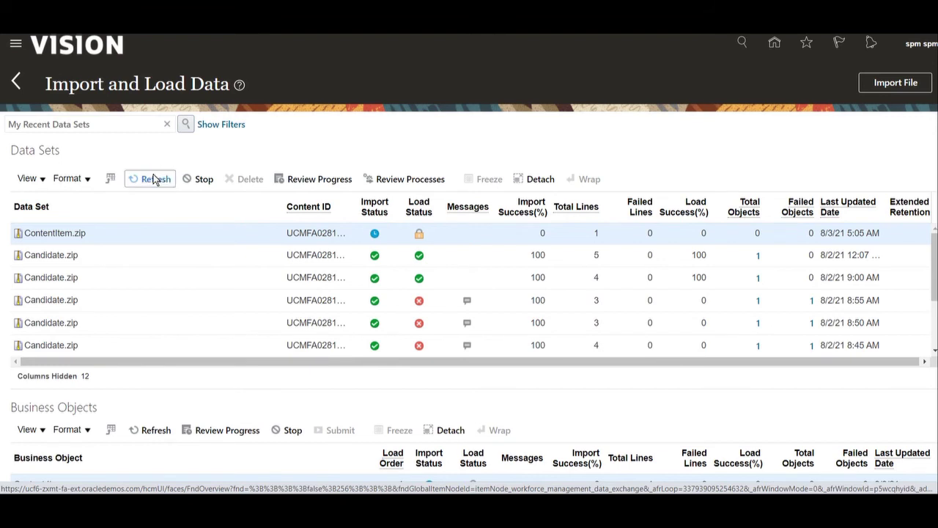
click(156, 178)
click(154, 179)
click(157, 179)
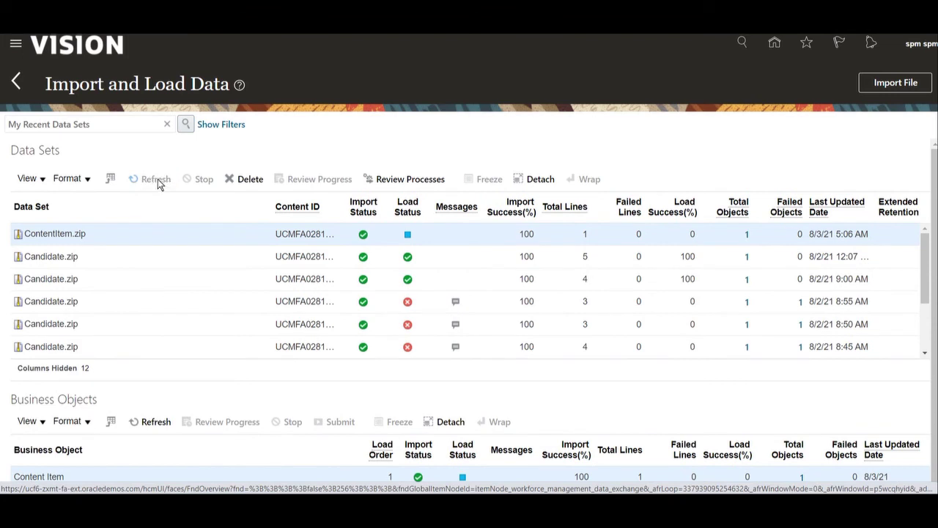
Keep refreshing the Data Sets table while ContentItem.zip is still loading.
click(158, 179)
click(157, 180)
click(157, 180)
click(158, 181)
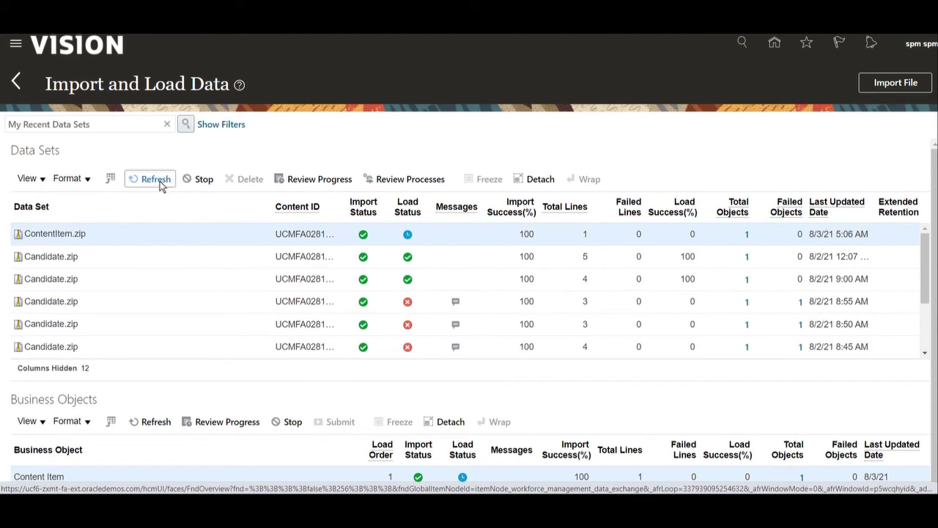
click(159, 181)
click(160, 181)
click(160, 181)
click(161, 186)
click(162, 185)
click(161, 185)
click(161, 185)
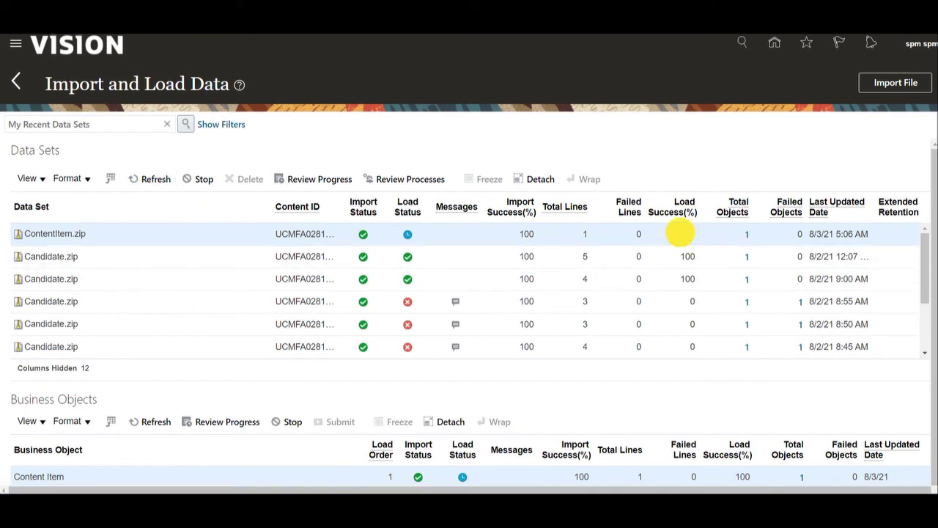
Confirm ContentItem.zip reaches 100 percent load success, then select its data set row.
drag(680, 233, 705, 233)
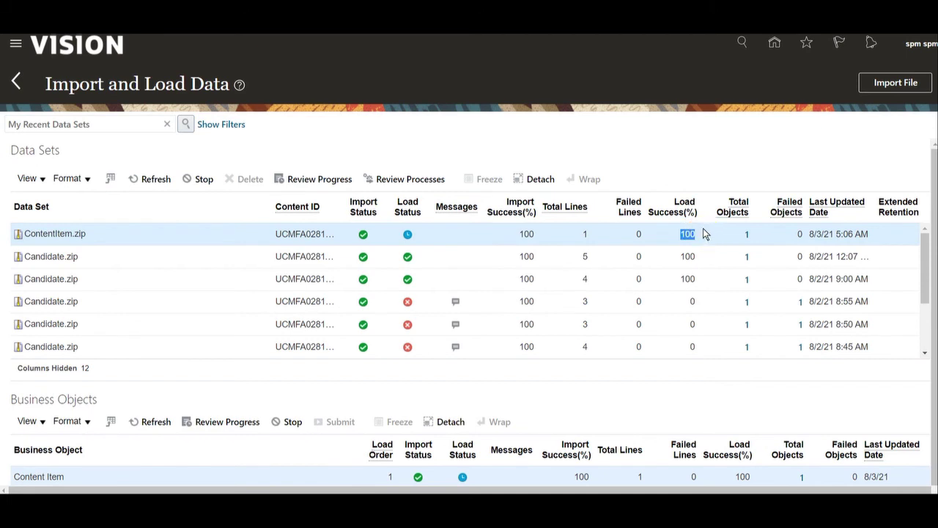
click(154, 180)
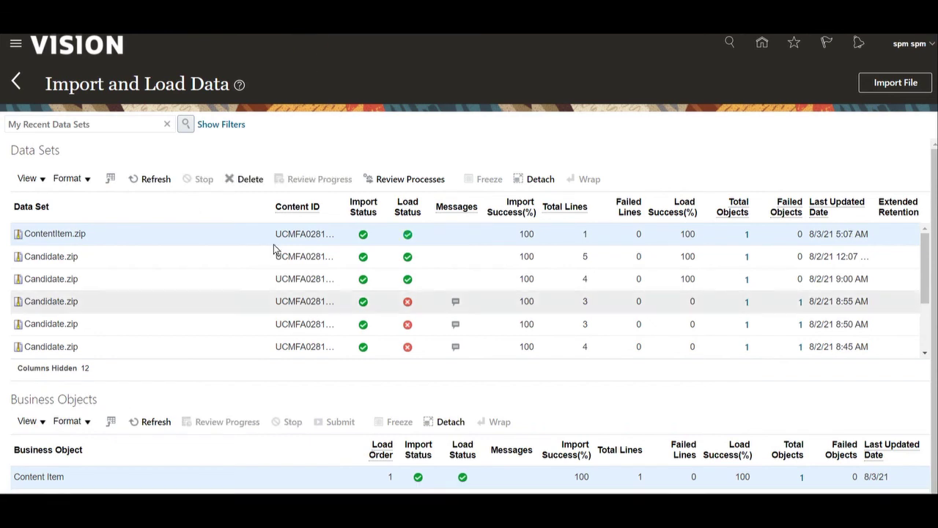
click(150, 178)
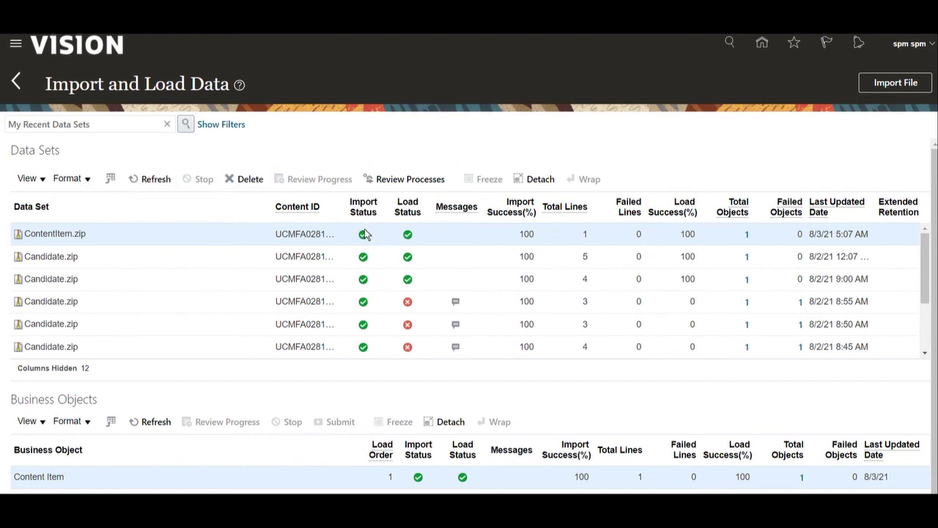
click(437, 235)
Search Person Management for the test employee by their person number.
click(765, 45)
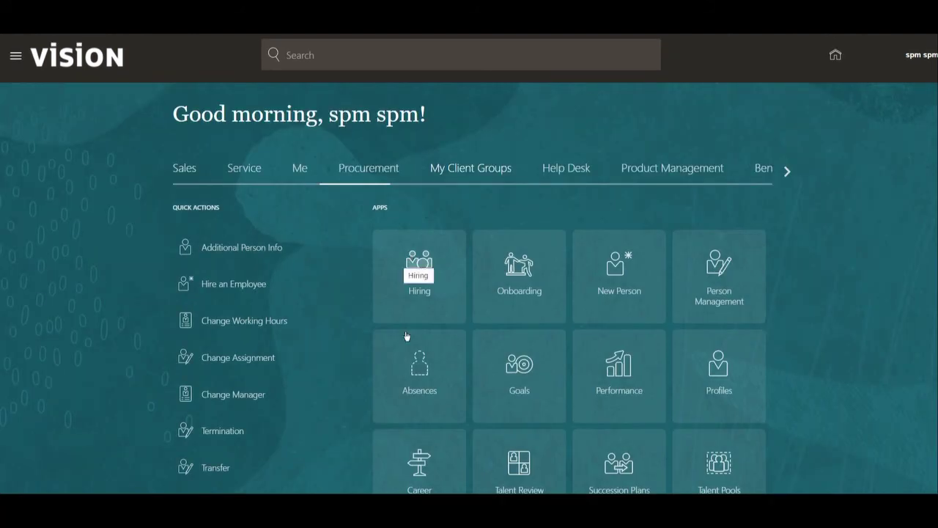
click(720, 257)
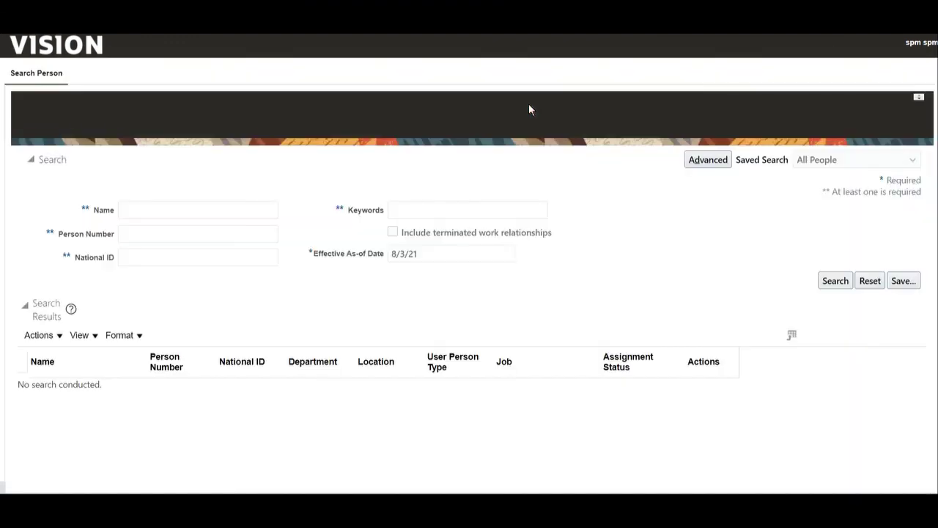
click(140, 233)
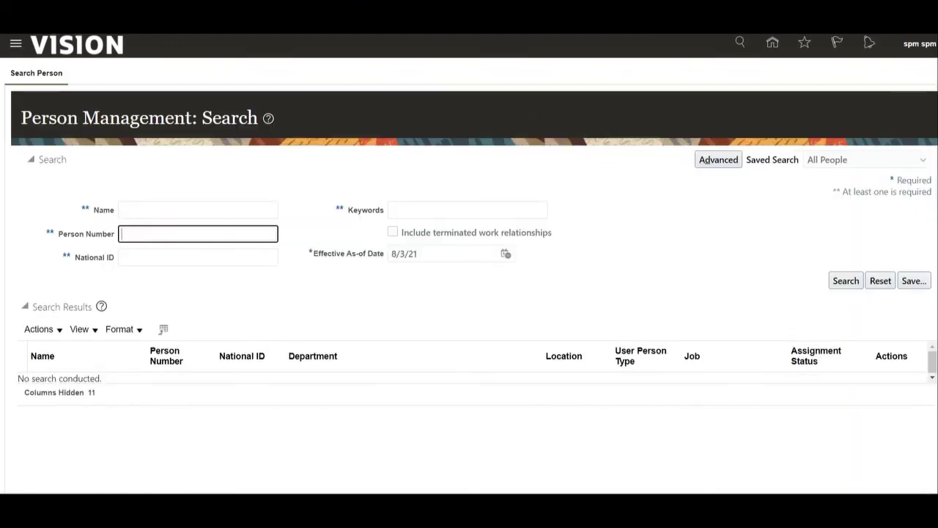
text(xxte)
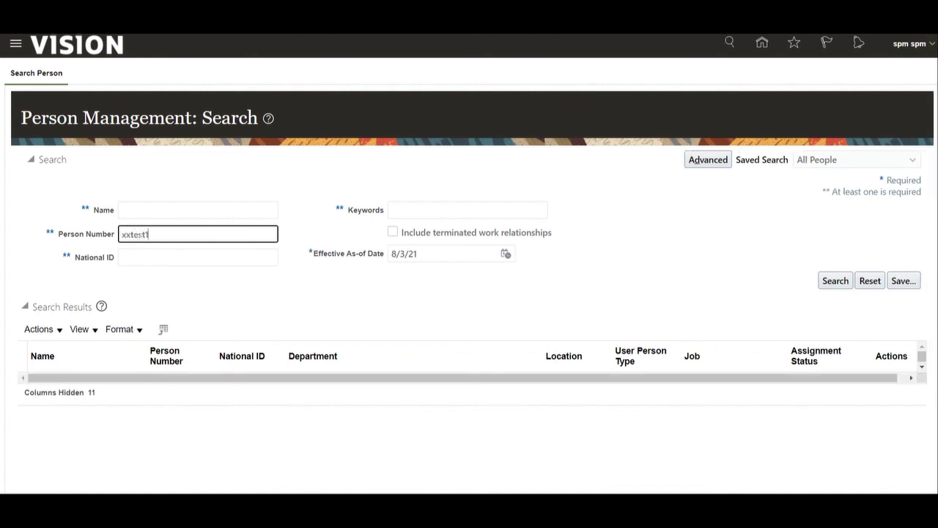
text(st1)
key(Return)
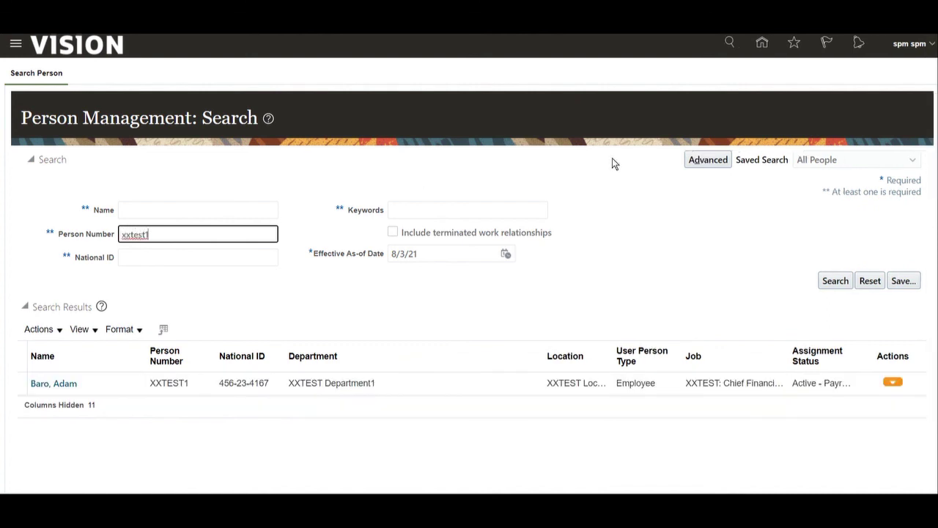
Open the found employee's Talent Profile under Personal and Employment.
click(892, 382)
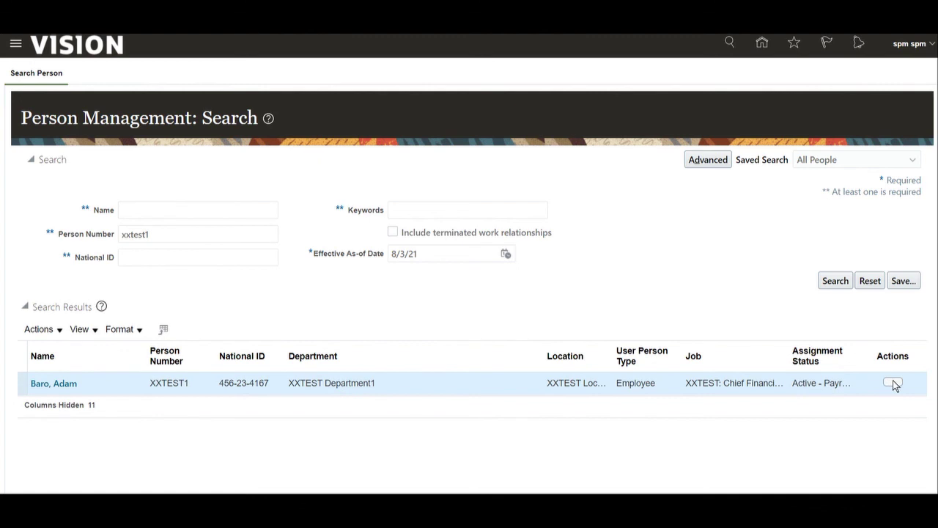
click(893, 383)
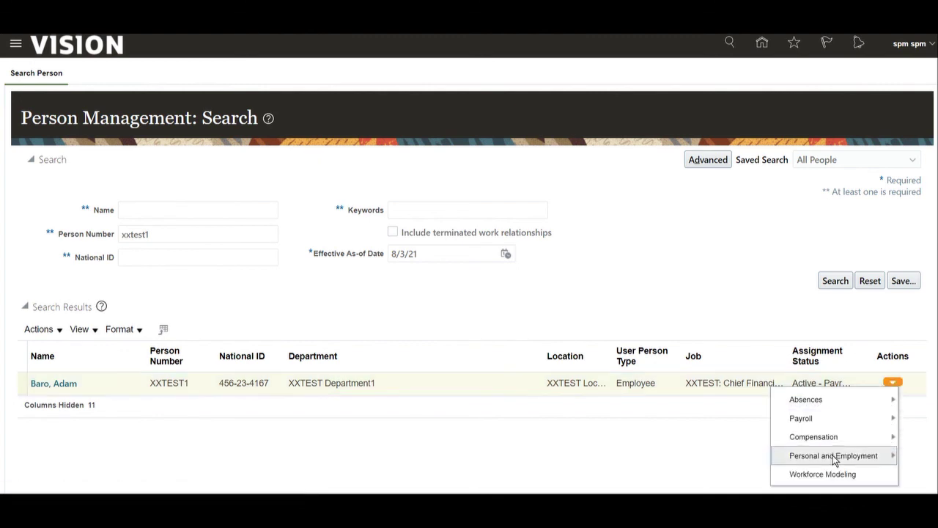
mouse_move(840, 455)
click(613, 414)
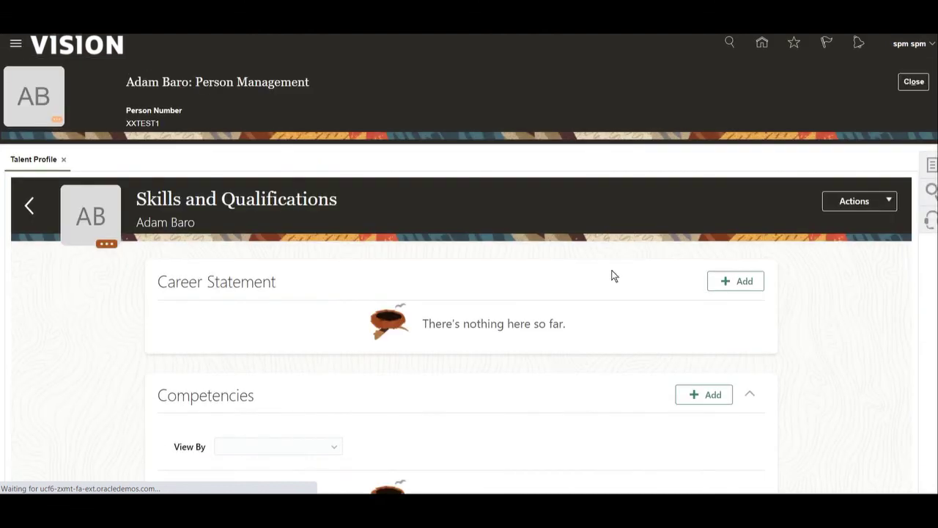
scroll(831, 320, down, 3)
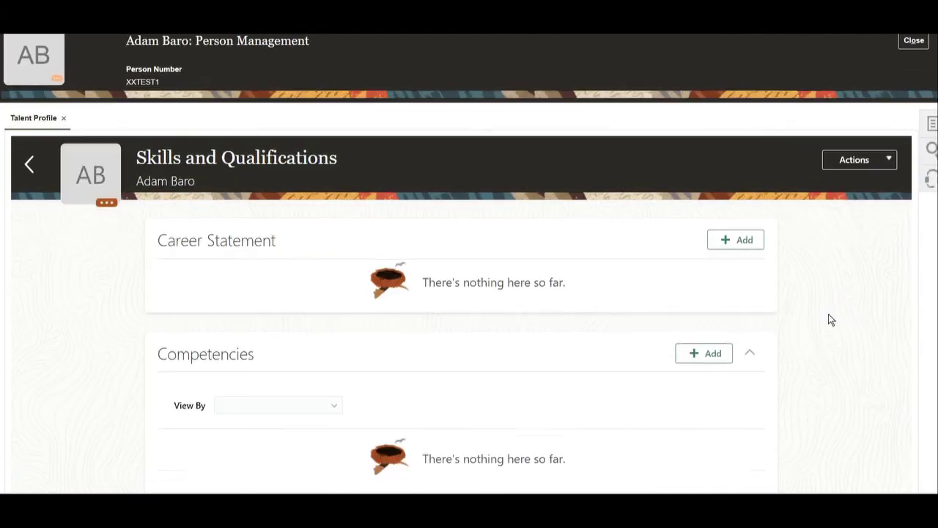
drag(176, 334, 158, 334)
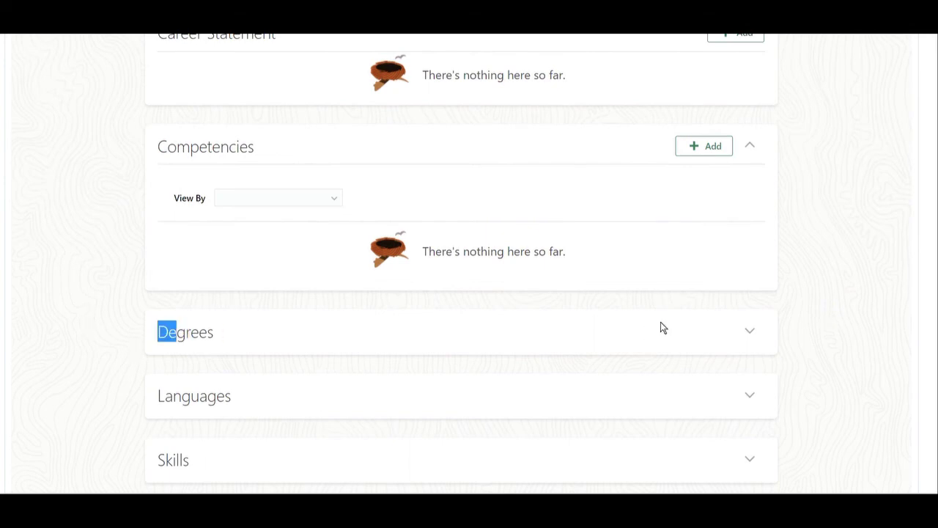
click(750, 330)
click(704, 331)
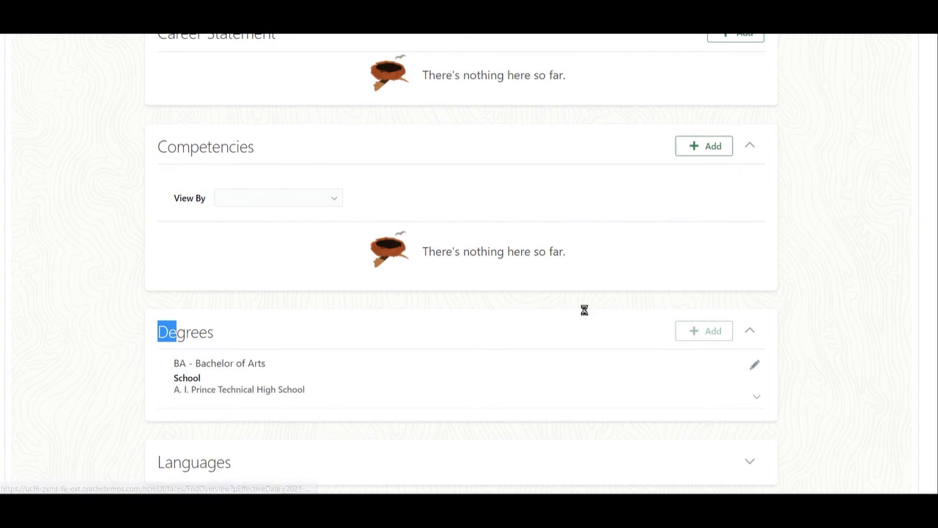
click(244, 226)
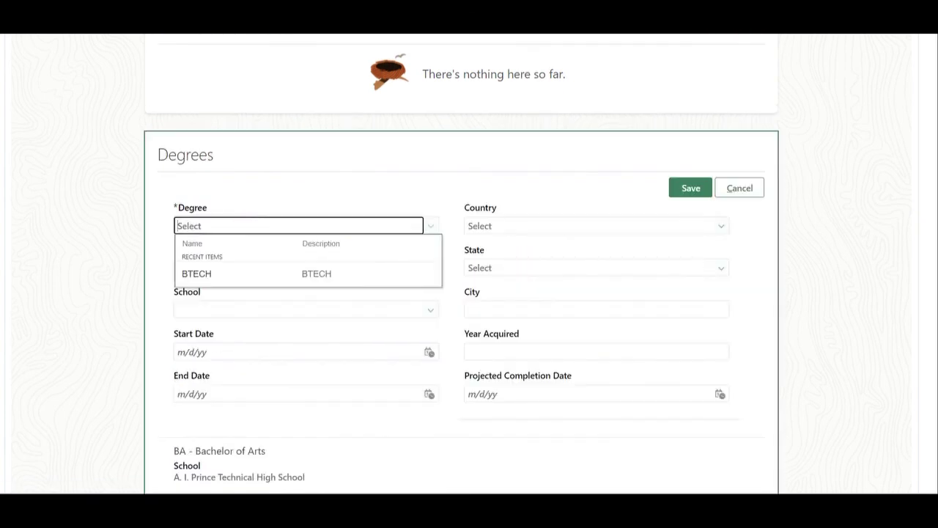
text(BT)
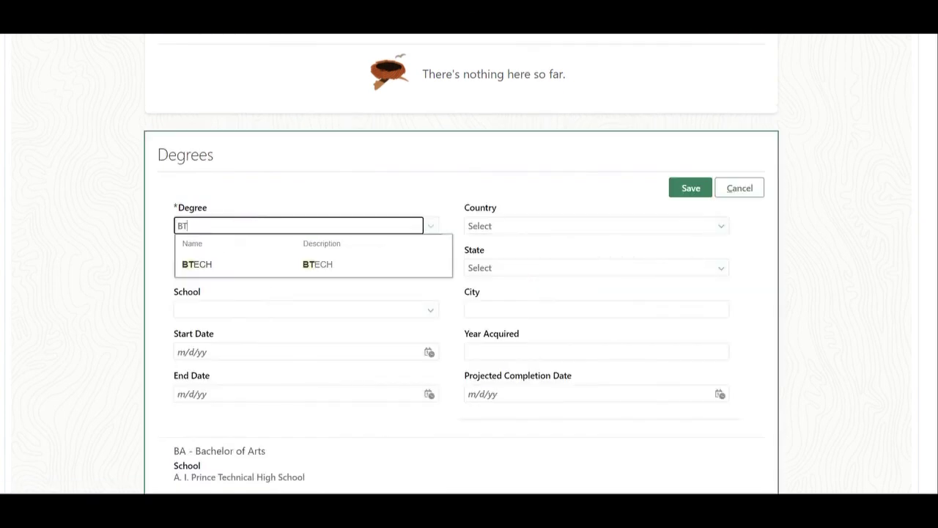
click(217, 263)
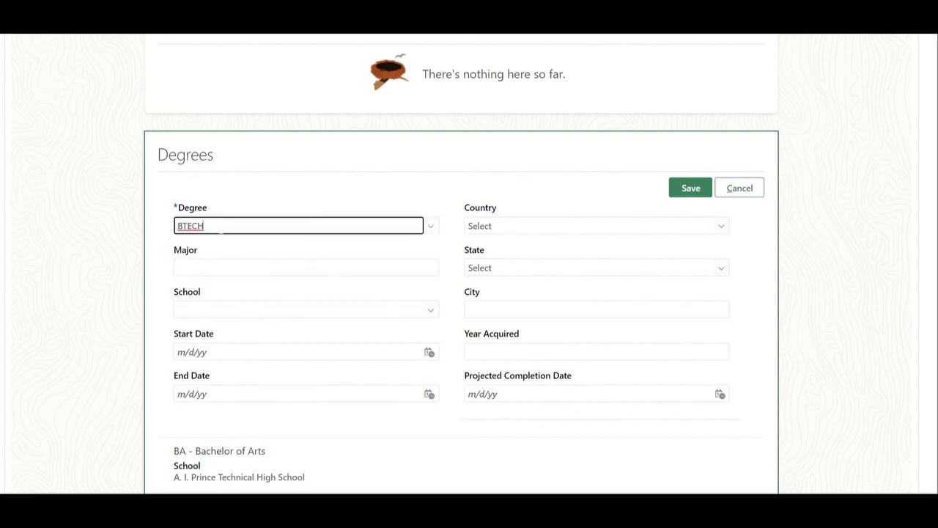
double_click(215, 226)
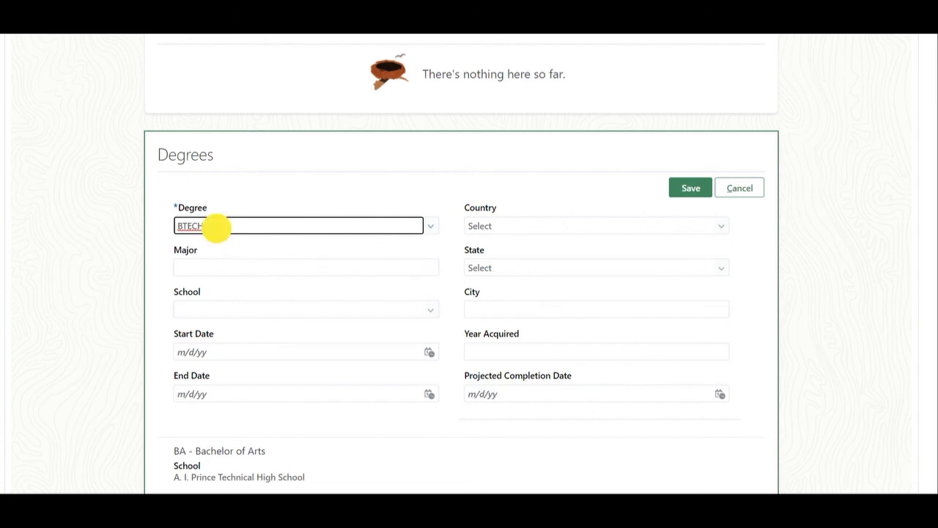
key(BackSpace)
click(739, 187)
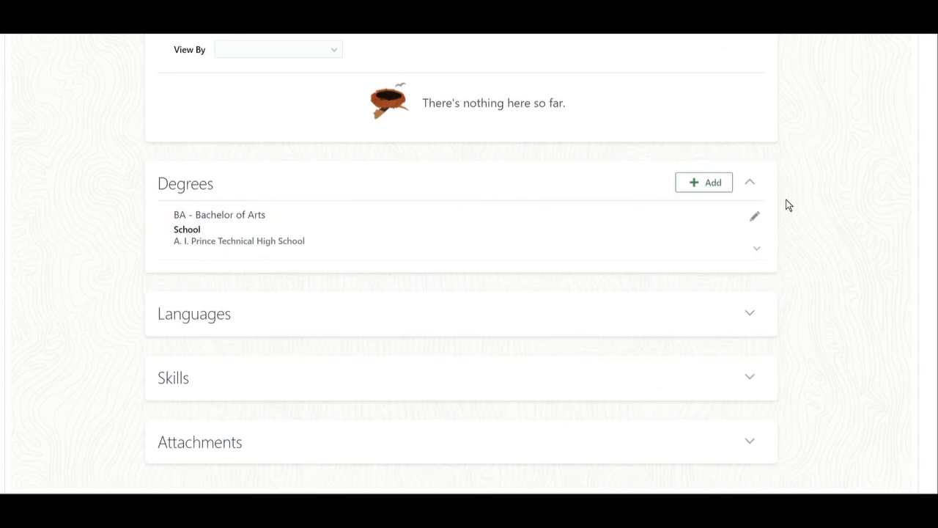
scroll(788, 205, up, 6)
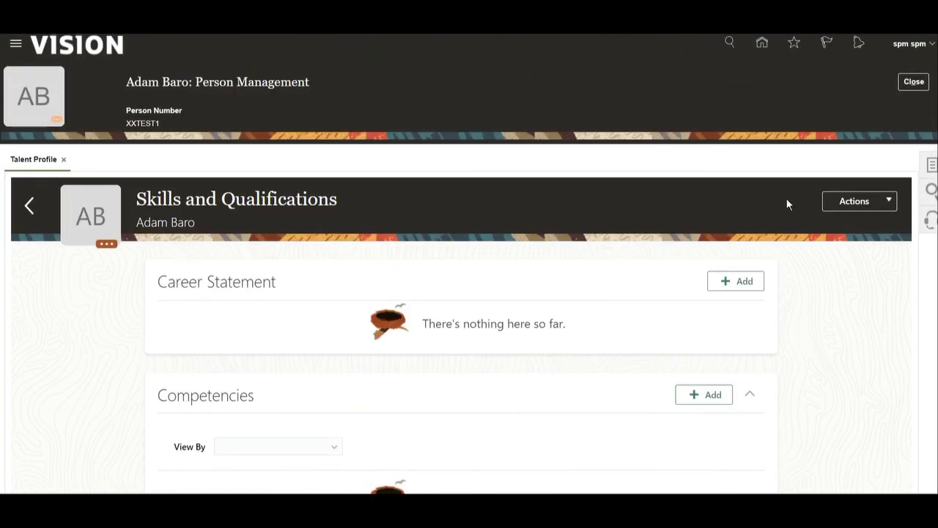
click(762, 42)
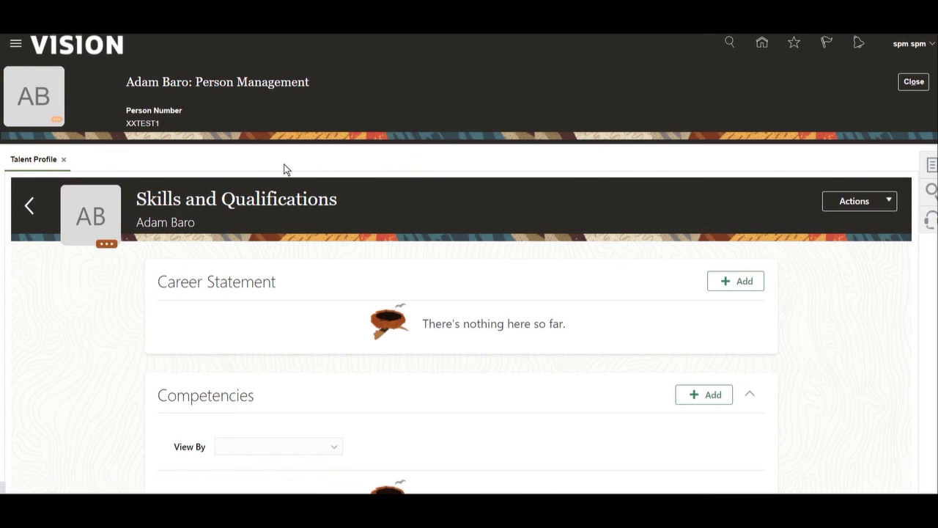